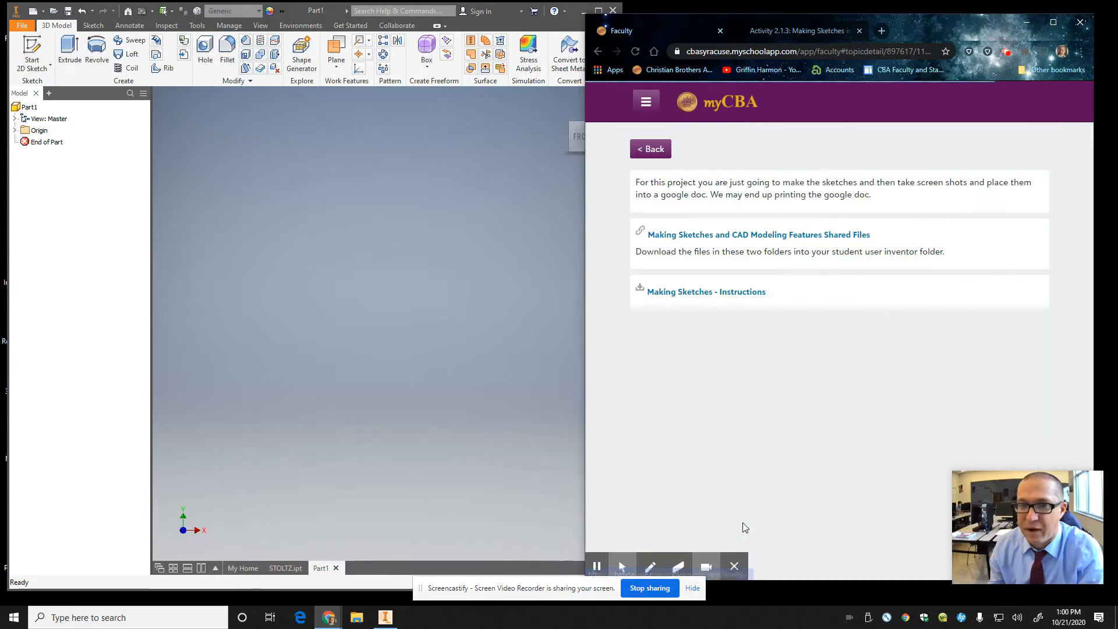
Open the shared files link for making sketches, view the Making Sketches folder, and return to its parent folder
left_click(729, 236)
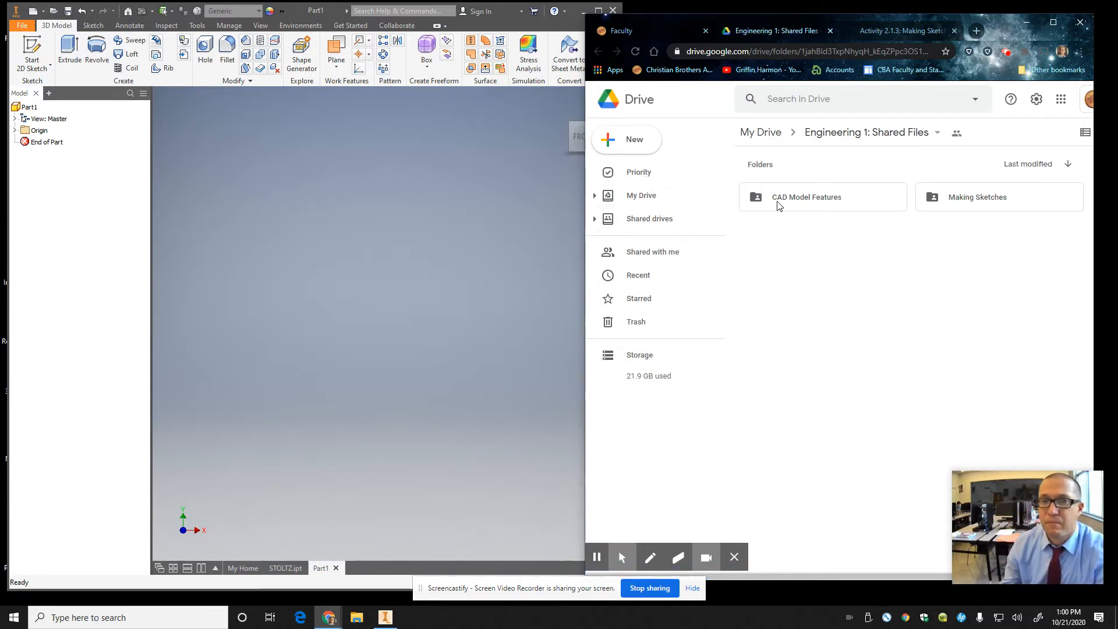
left_click(972, 197)
double_click(972, 197)
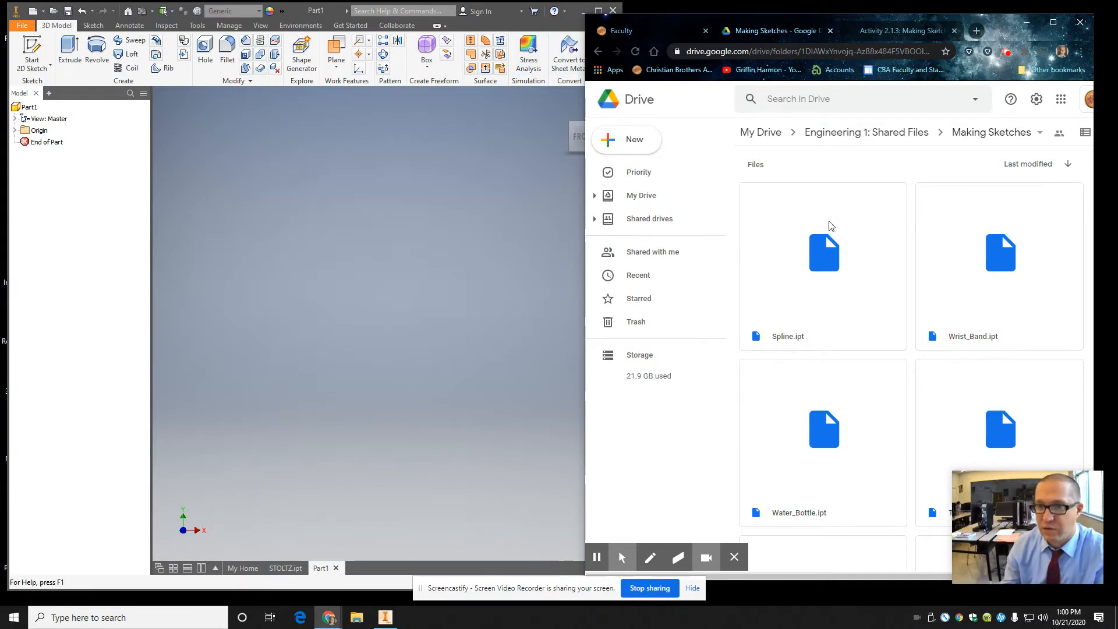
left_click(598, 51)
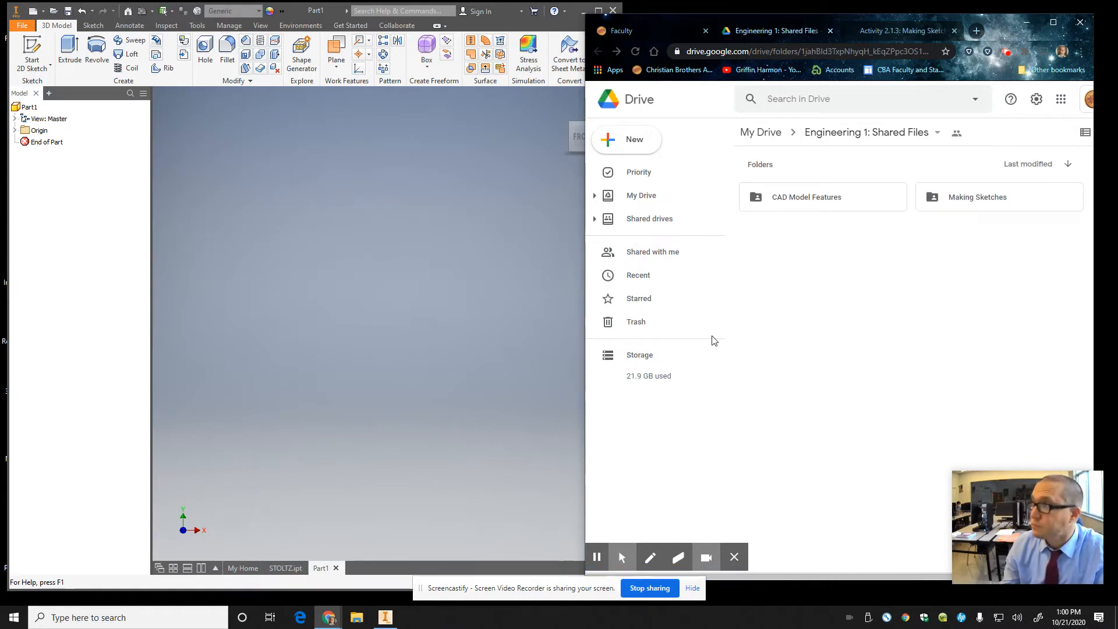
Open the Making Sketches instructions from the class page and review the introduction and the list of required CAD files
left_click(639, 34)
left_click(723, 292)
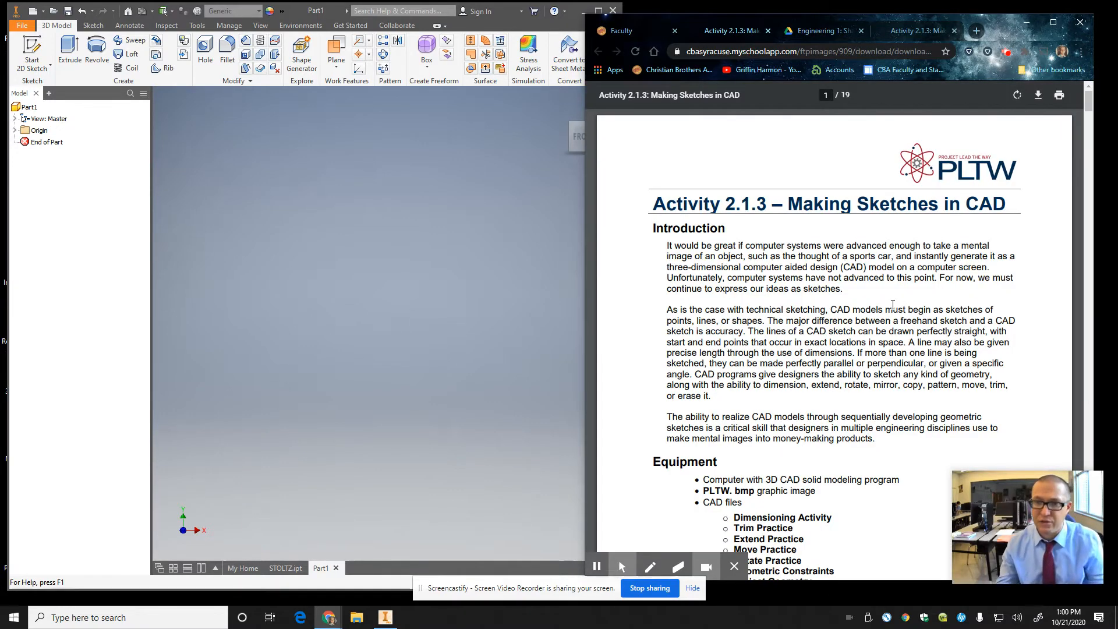
scroll(899, 302, "down", 10)
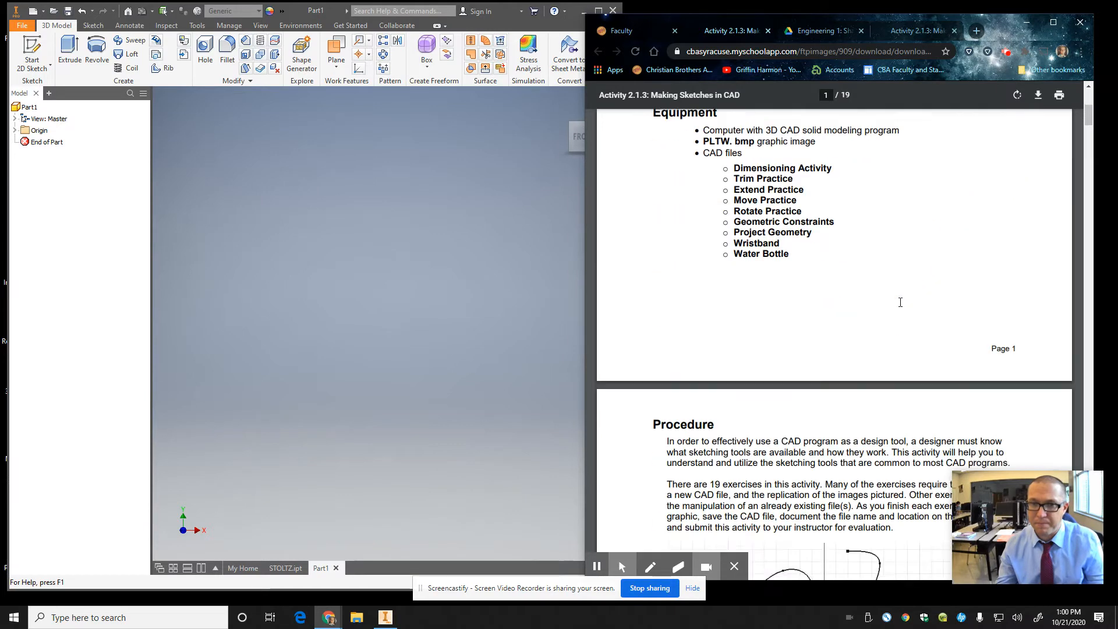
scroll(902, 307, "up", 10)
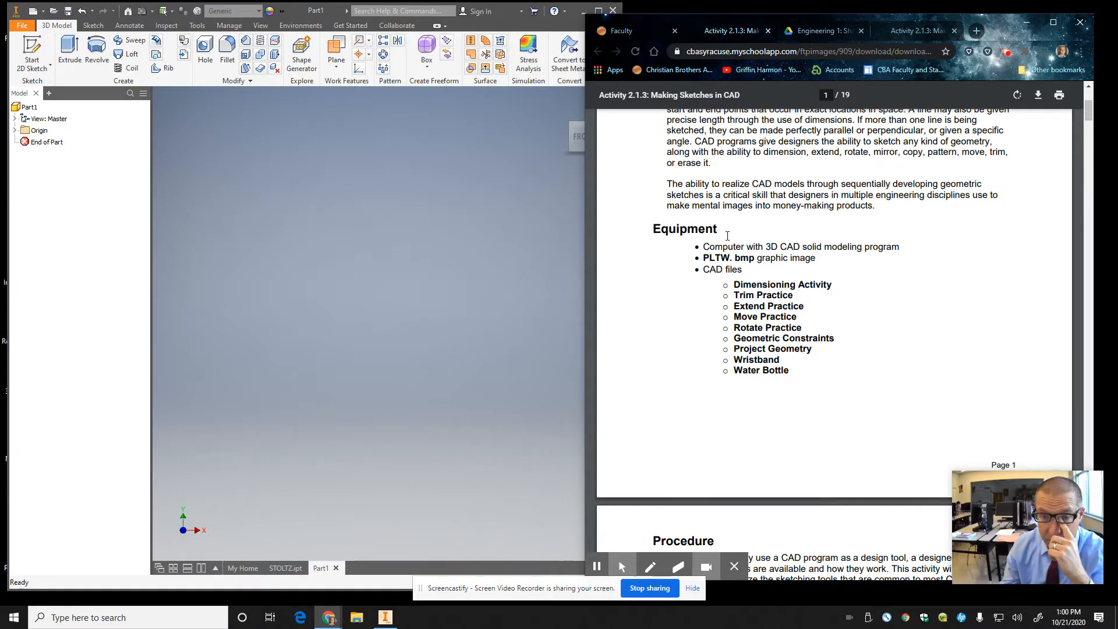
scroll(743, 171, "up", 4)
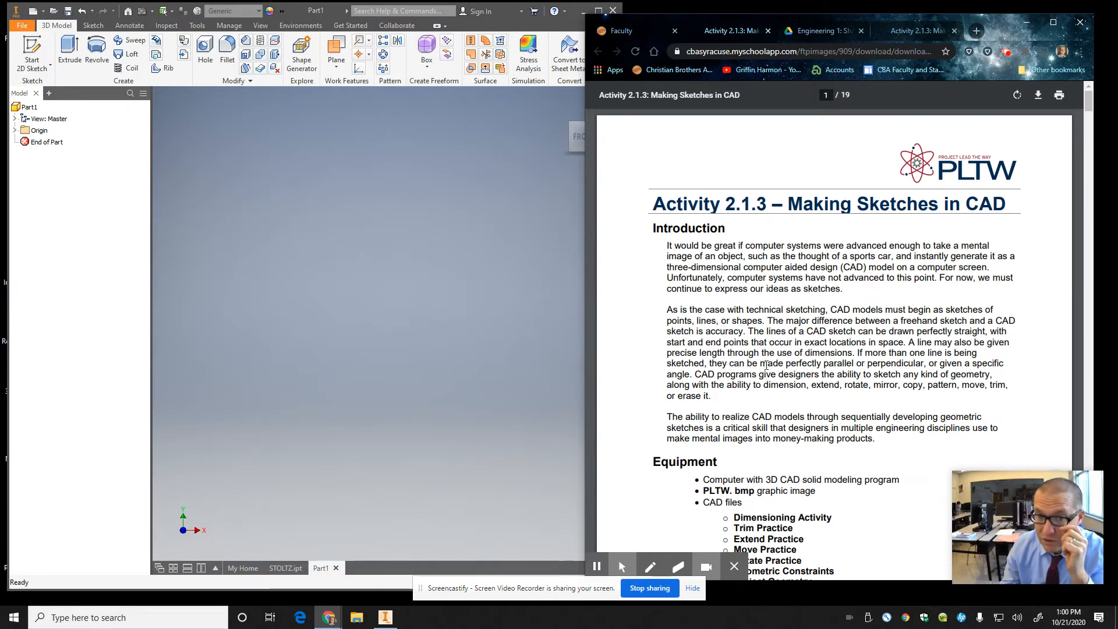
scroll(767, 365, "down", 5)
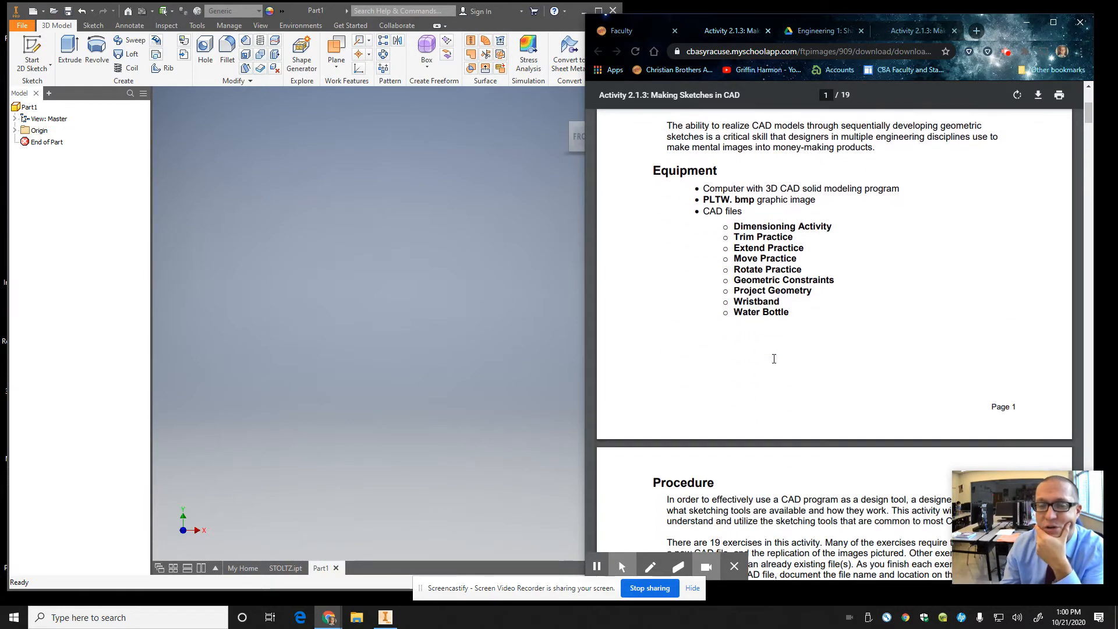
scroll(774, 359, "down", 3)
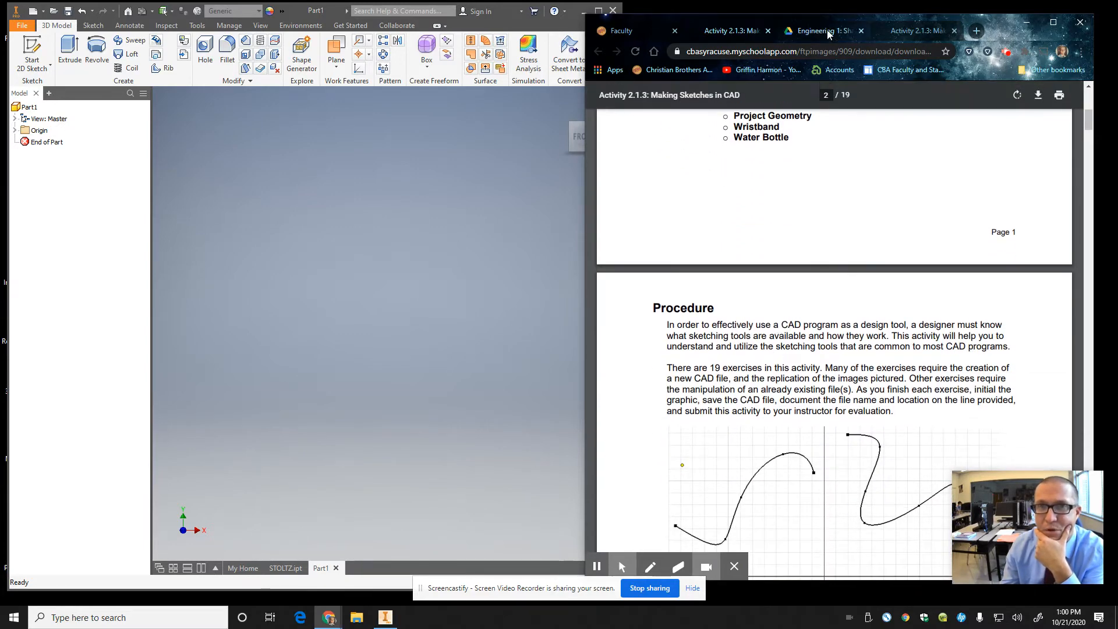
Close the shared Drive folder, the duplicate activity document and the class page, keeping one copy of the Activity 2.1.3 instructions open
left_click(861, 31)
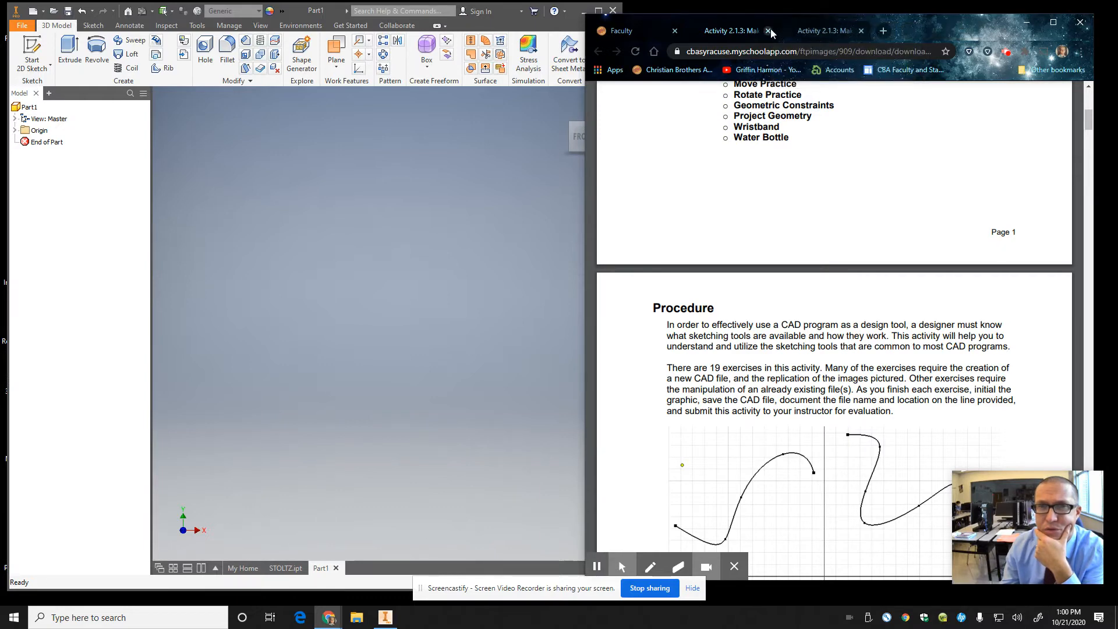
left_click(768, 31)
left_click(675, 31)
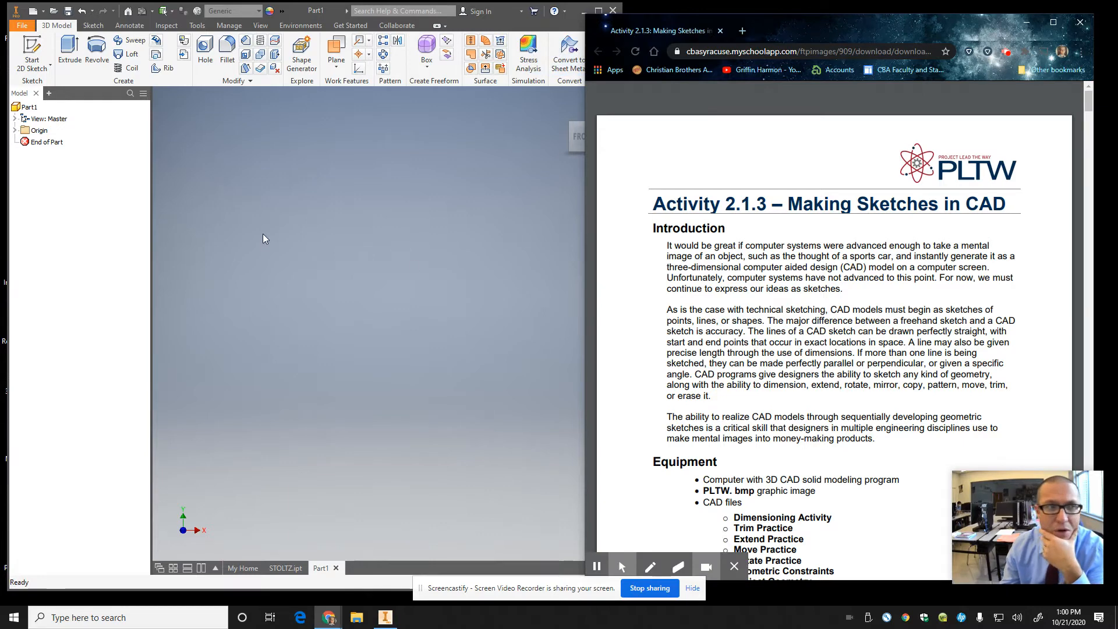
Read the Procedure section on page 2 of the activity and examine the four spline figures for the first exercise
scroll(816, 425, "down", 5)
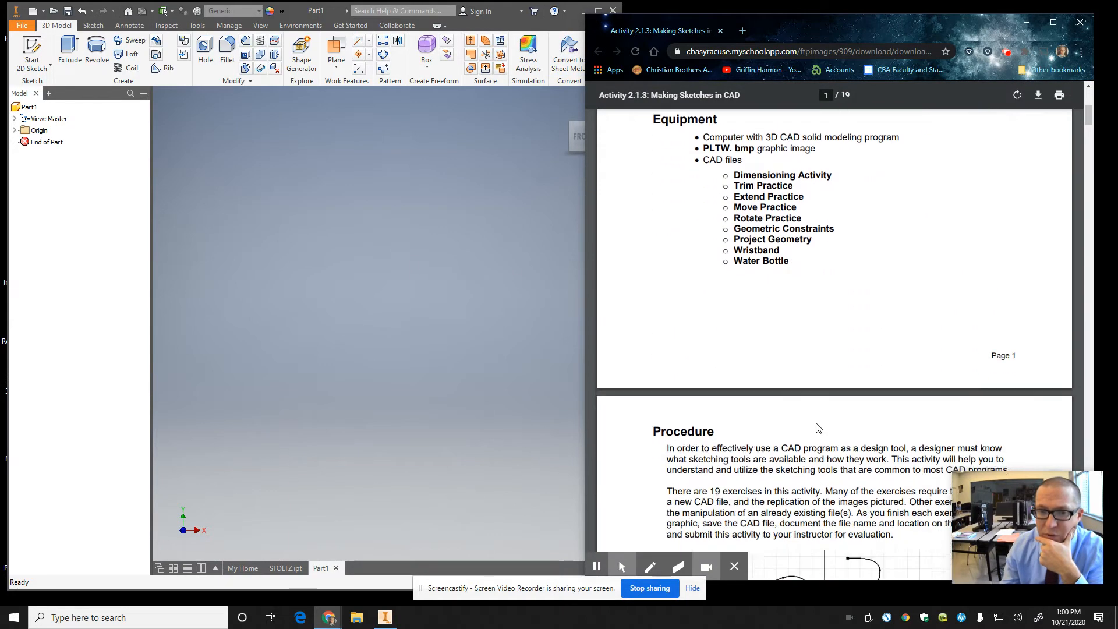
scroll(816, 428, "down", 3)
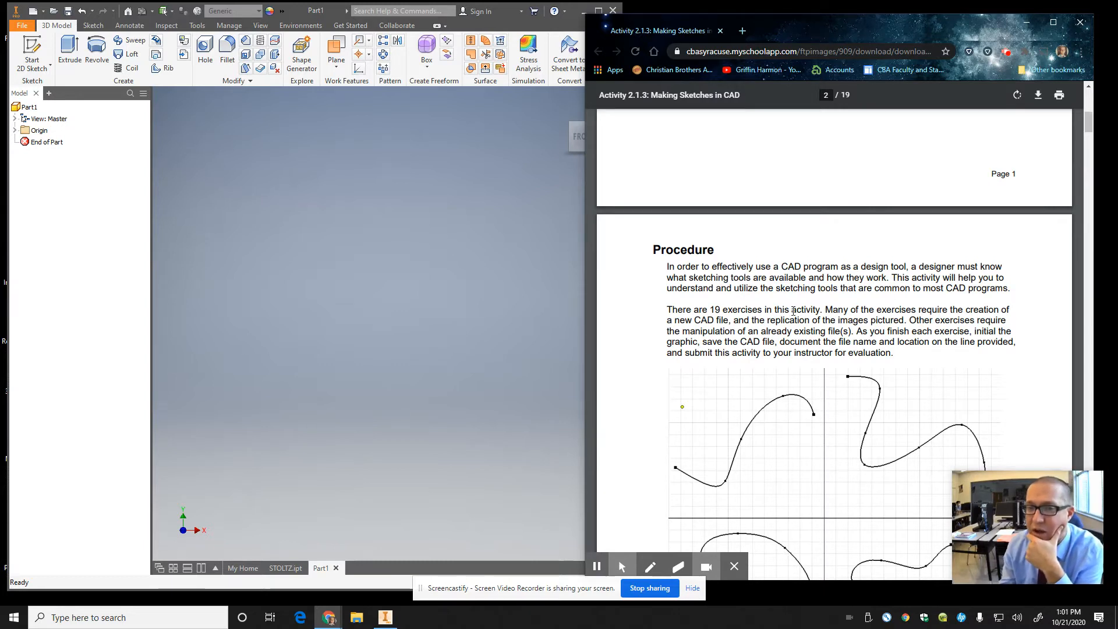
scroll(801, 307, "down", 2)
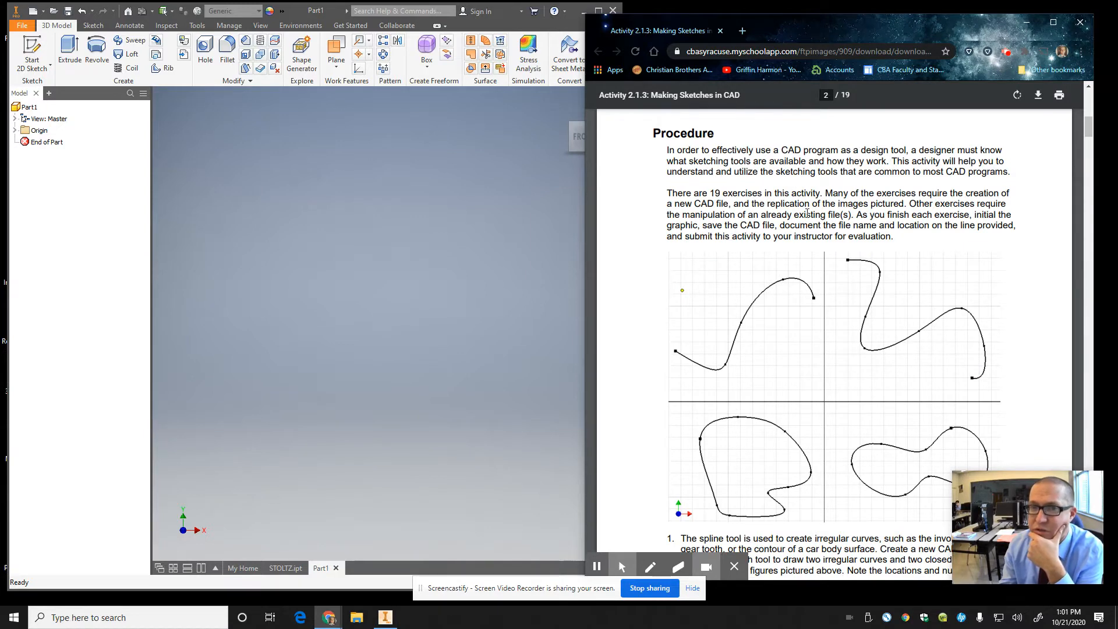
left_click_drag(783, 206, 1009, 213)
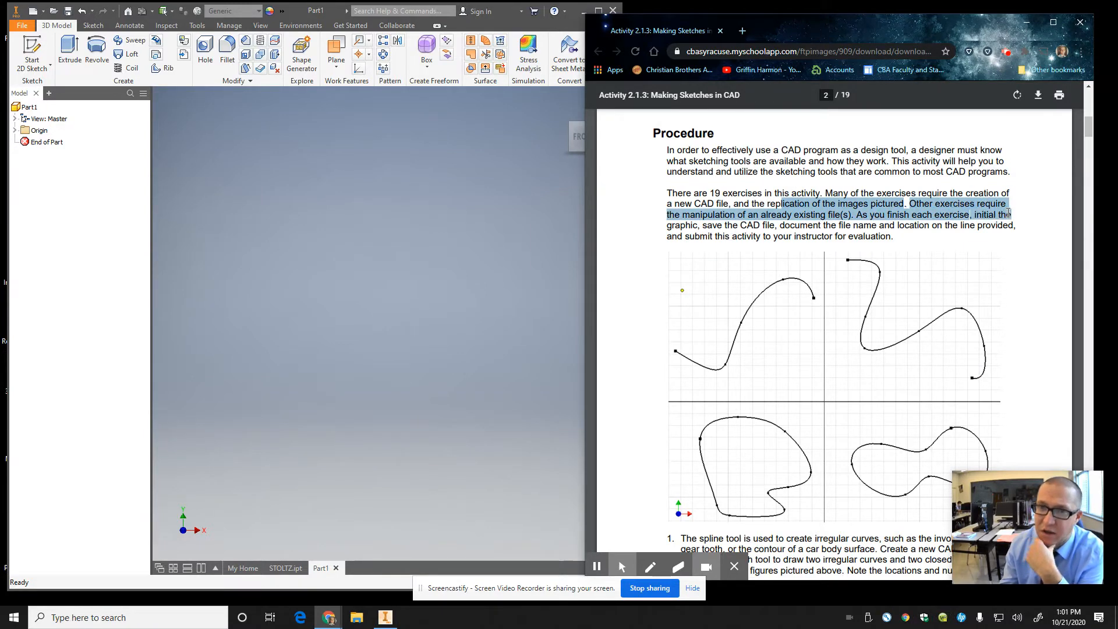
left_click(1012, 210)
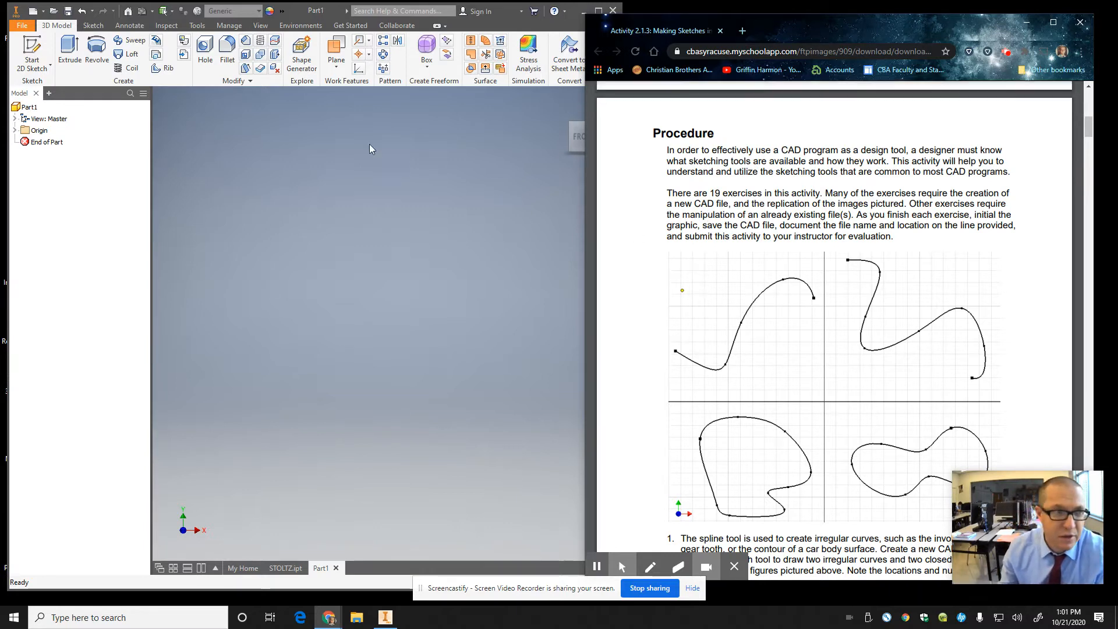
Switch to Inventor and start a 2D sketch on the front (XY) plane of Part1
left_click(60, 25)
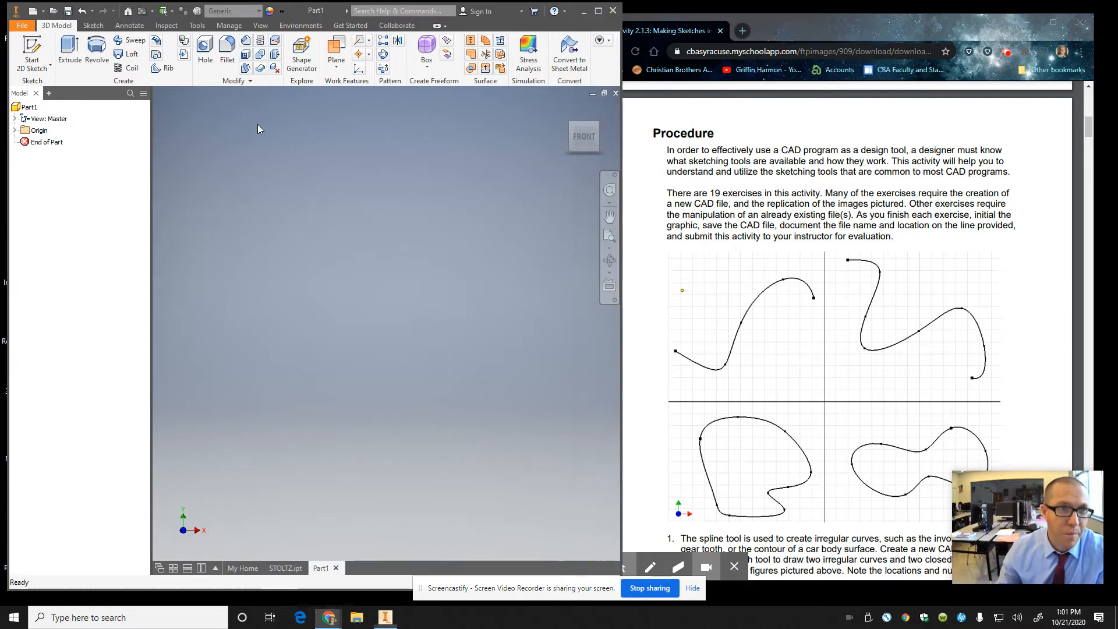
left_click(35, 45)
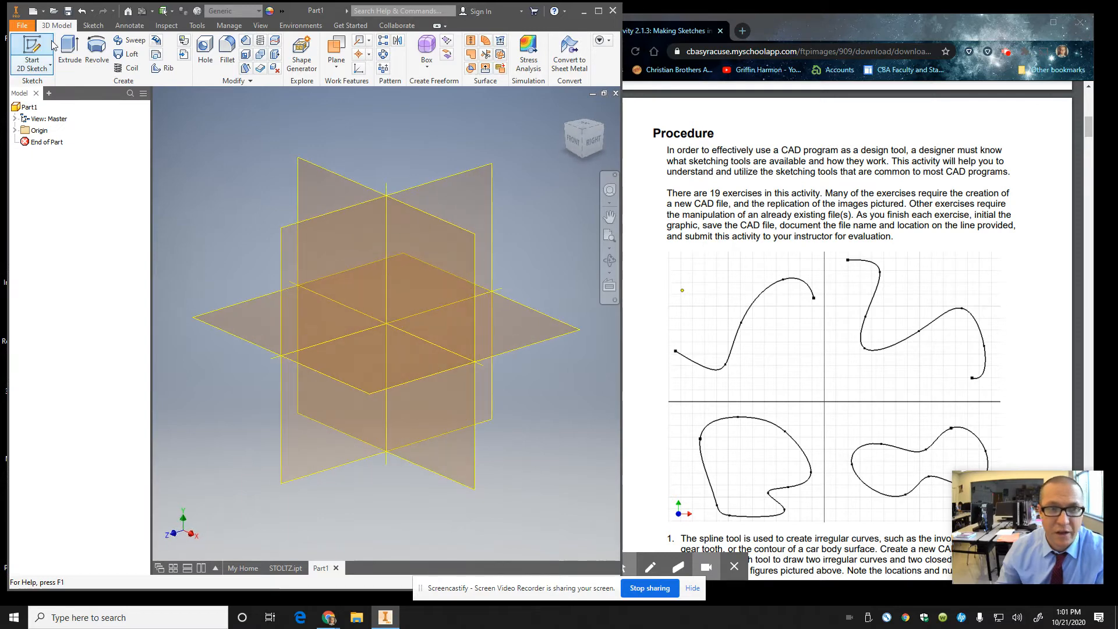
left_click(330, 182)
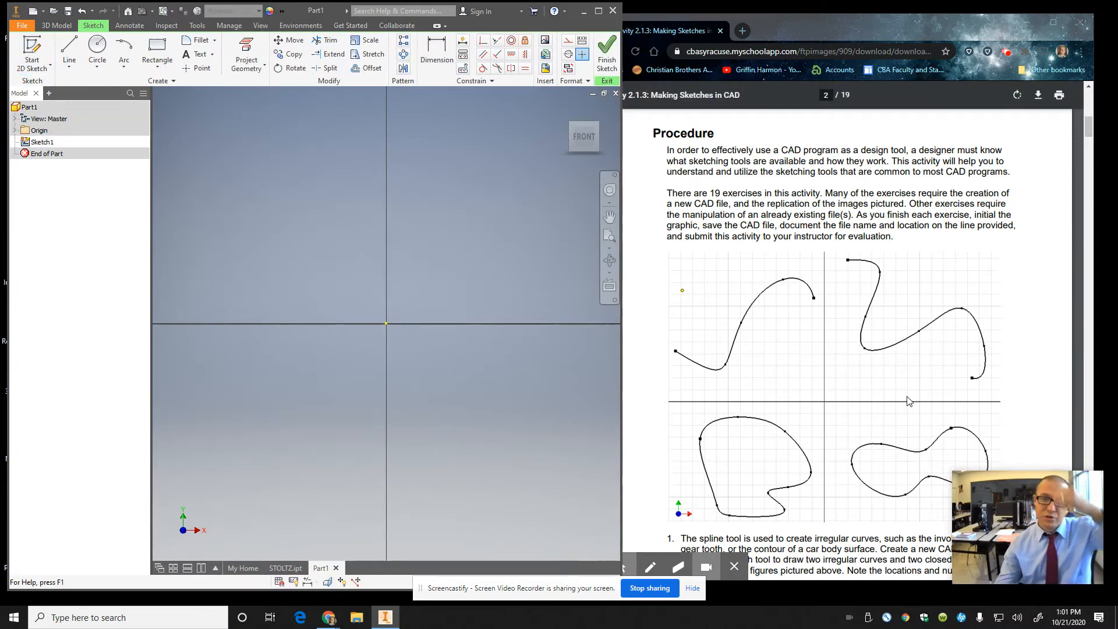
Draw an open S-shaped control vertex spline in the sketch's upper-left quadrant, copying the first open curve in the activity figure
left_click(61, 68)
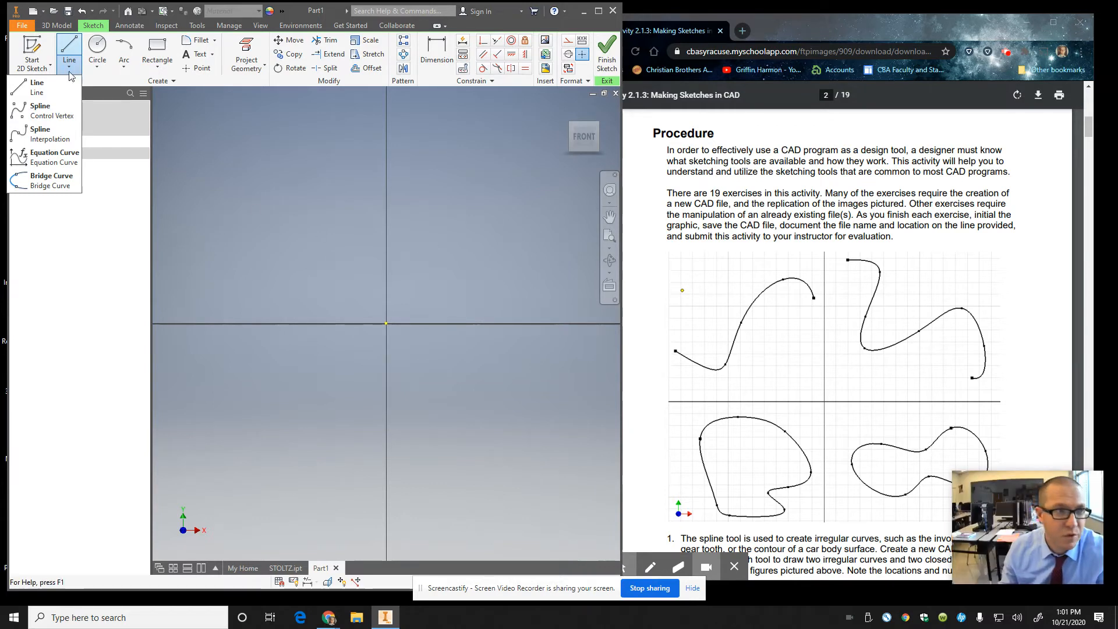
left_click(50, 110)
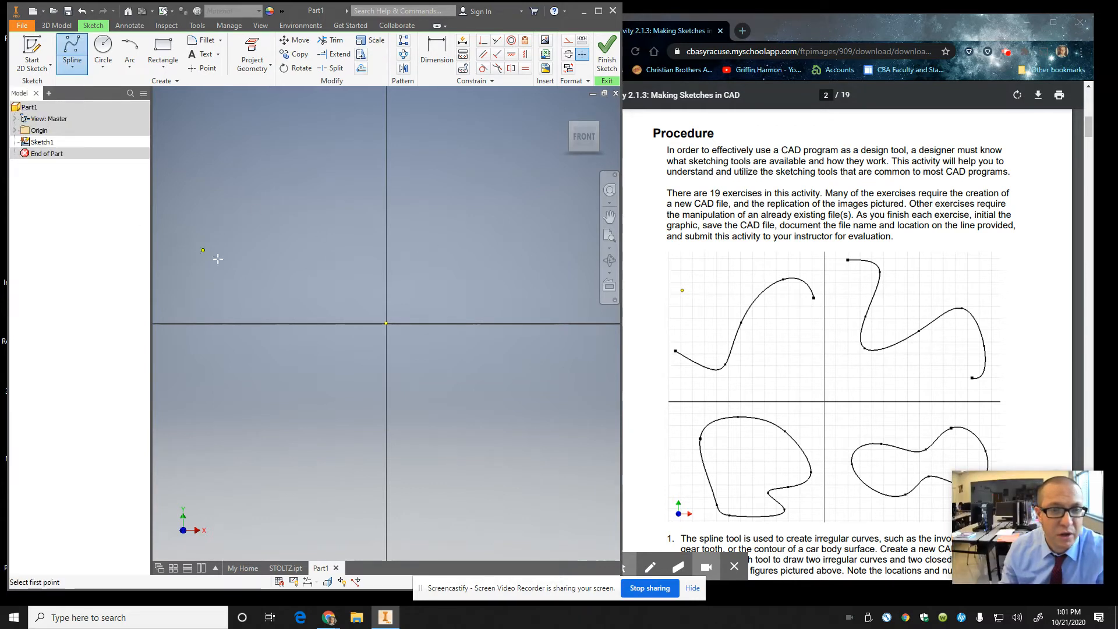
left_click(174, 245)
left_click(239, 288)
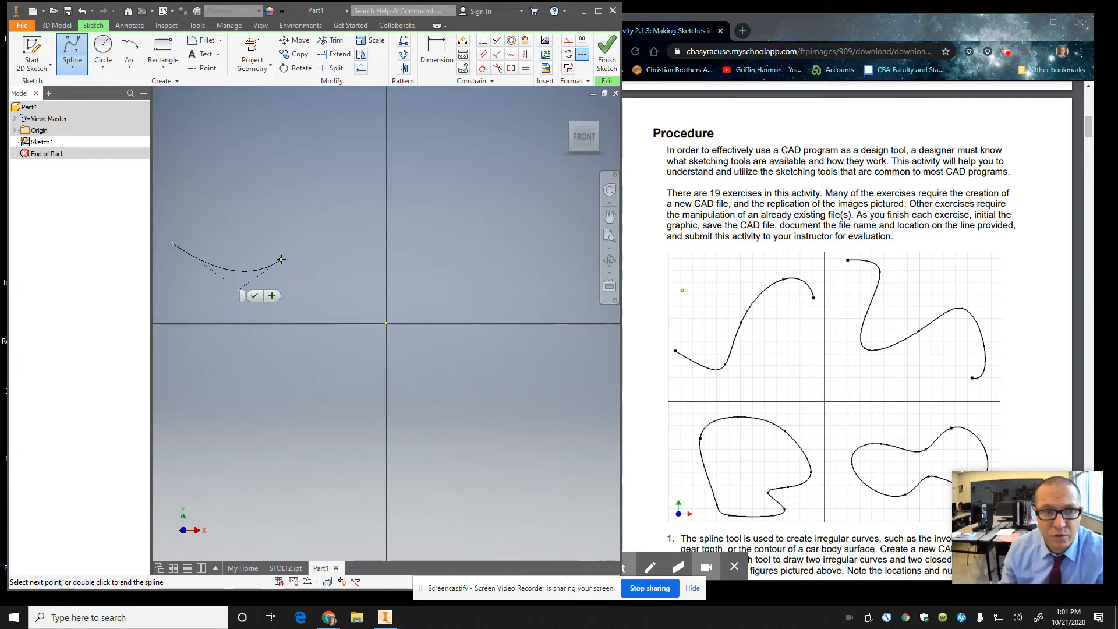
left_click(281, 259)
left_click(298, 128)
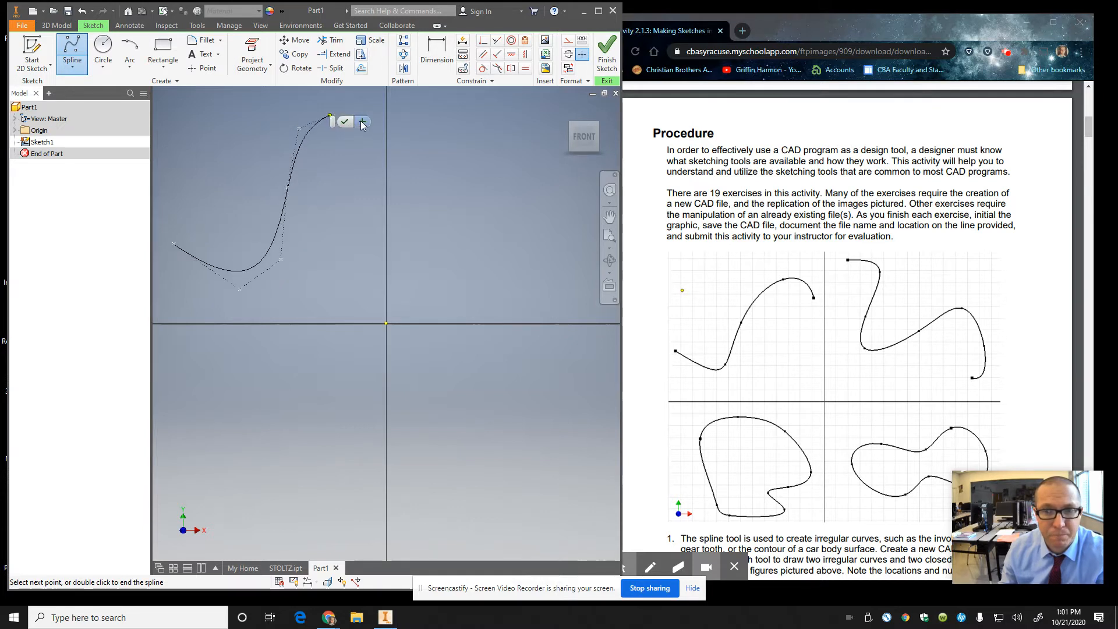
double_click(330, 116)
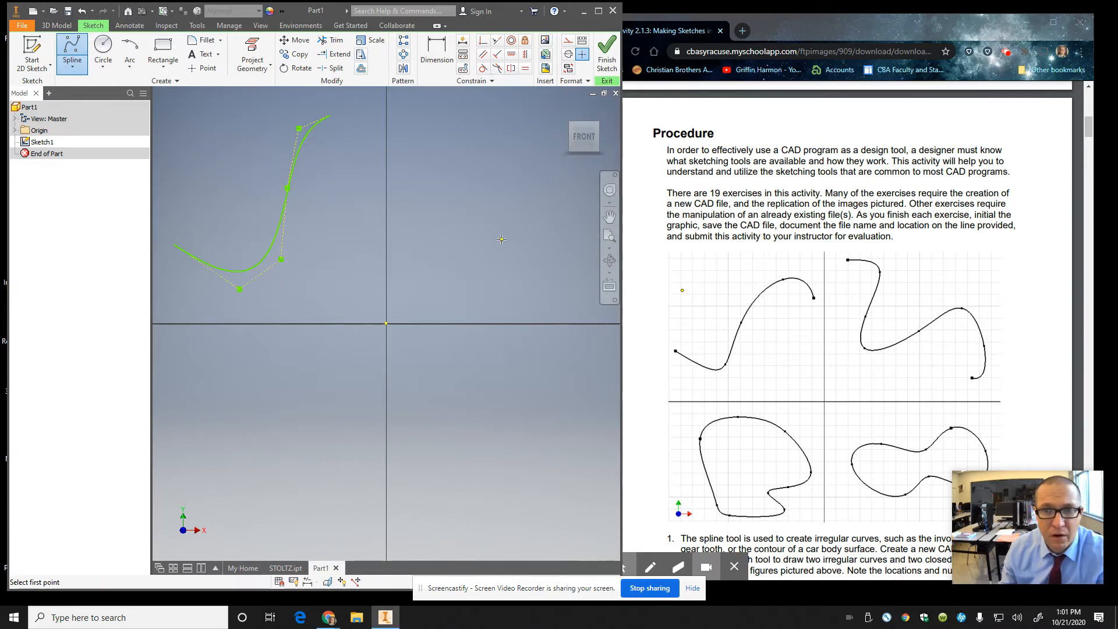
Draw a closed control vertex spline with an indented lower right side in the lower-left quadrant, ending on its start point
left_click(189, 417)
left_click(216, 358)
left_click(286, 354)
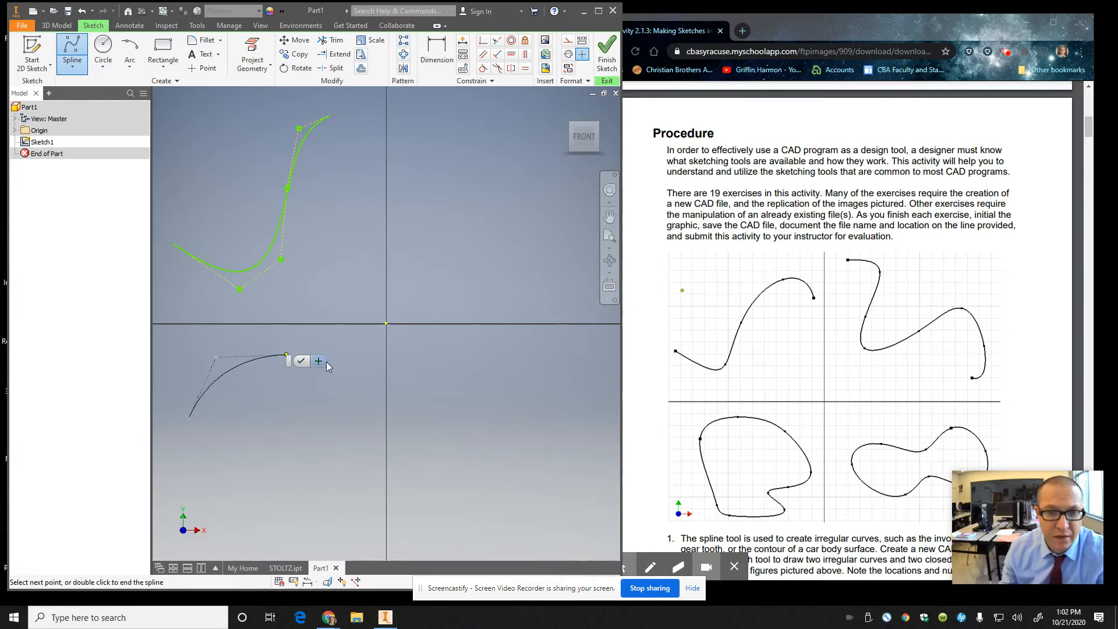
left_click(357, 391)
left_click(363, 453)
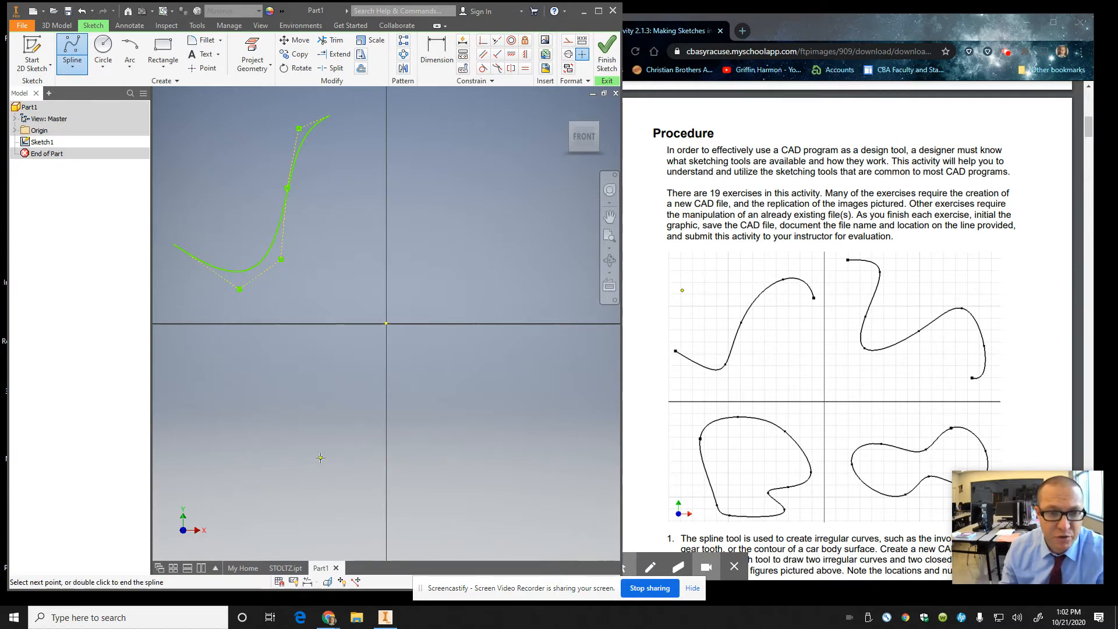
left_click(278, 453)
left_click(268, 481)
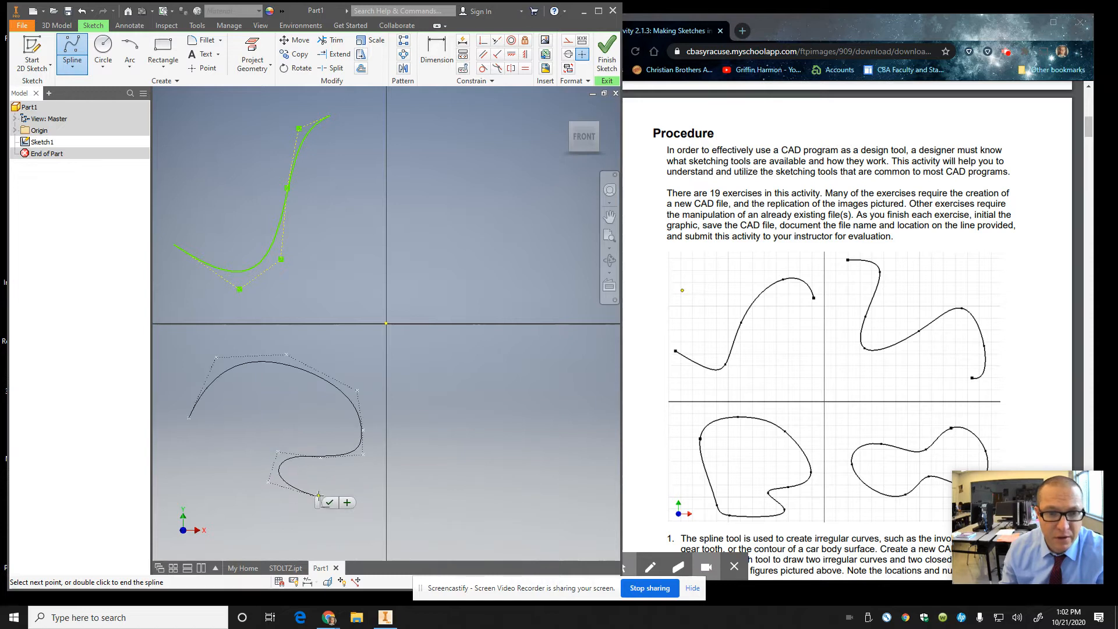
left_click(315, 496)
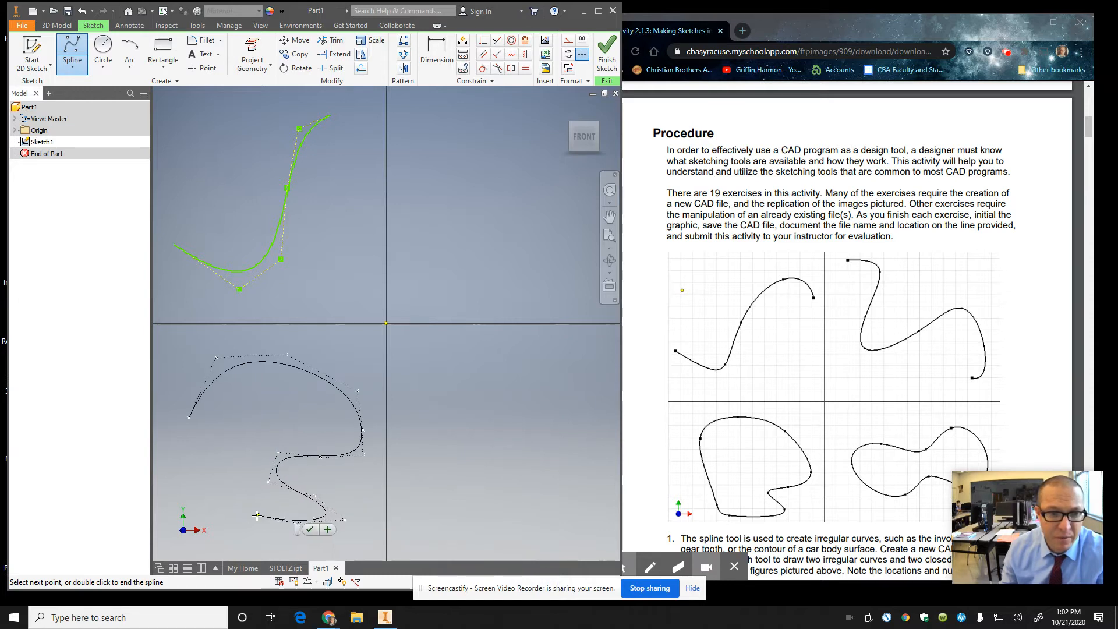
left_click(212, 517)
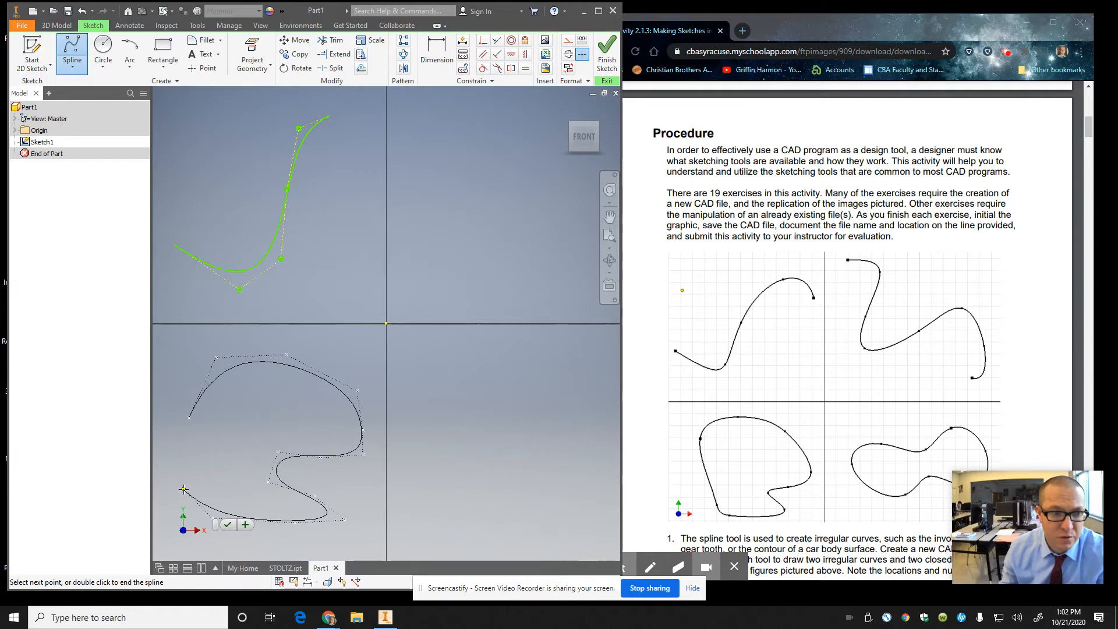
left_click(189, 417)
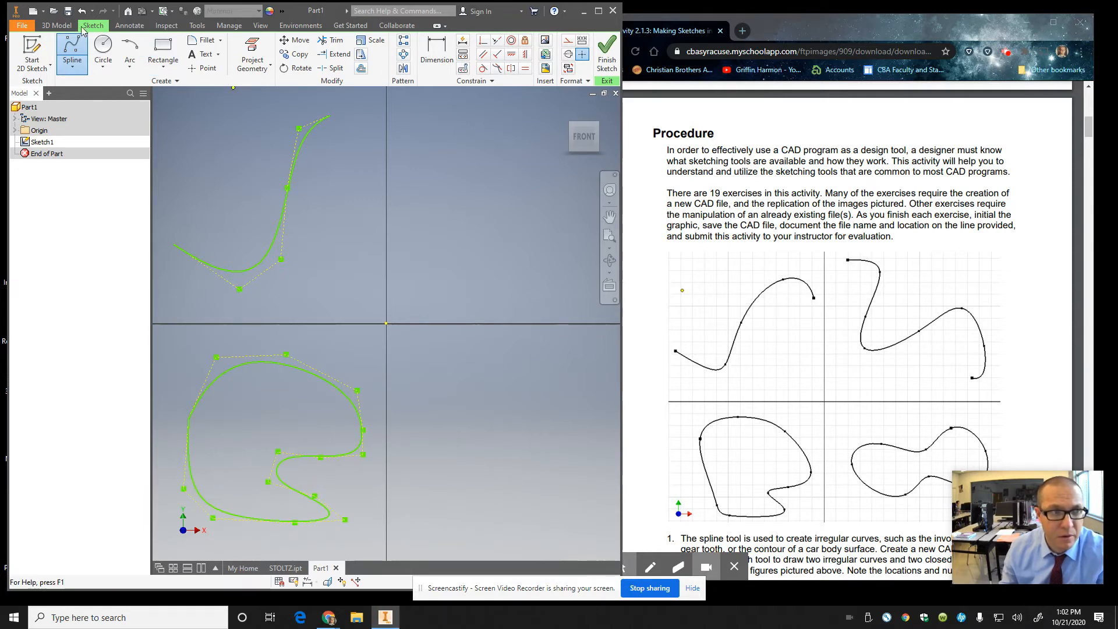
Draw an open interpolation spline in the sketch's upper-right quadrant, copying the second open curve in the activity figure
left_click(81, 69)
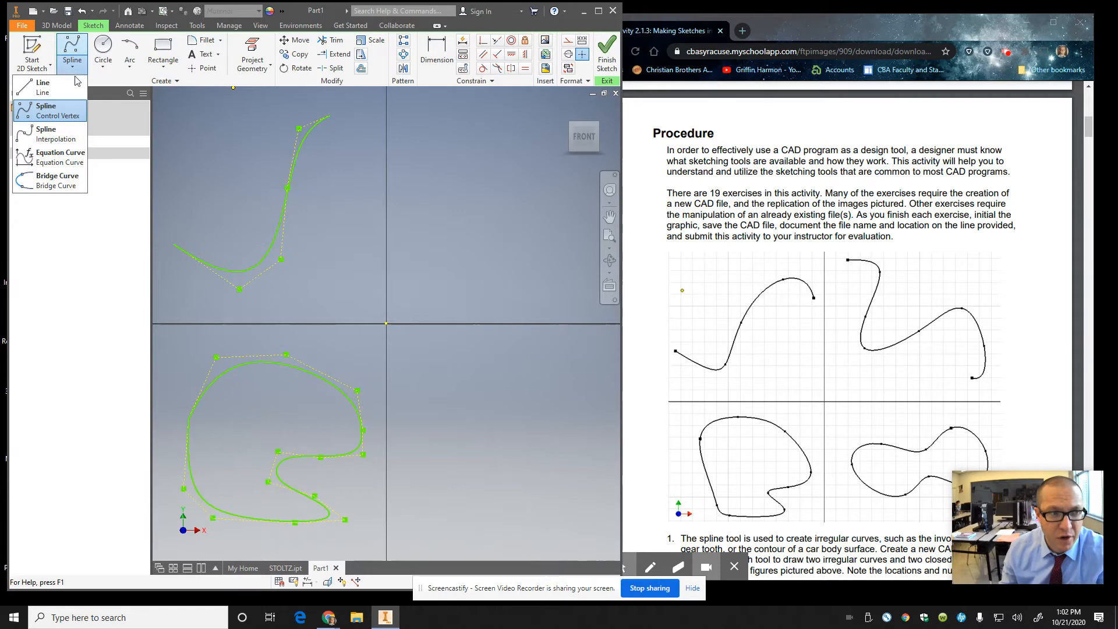
left_click(61, 125)
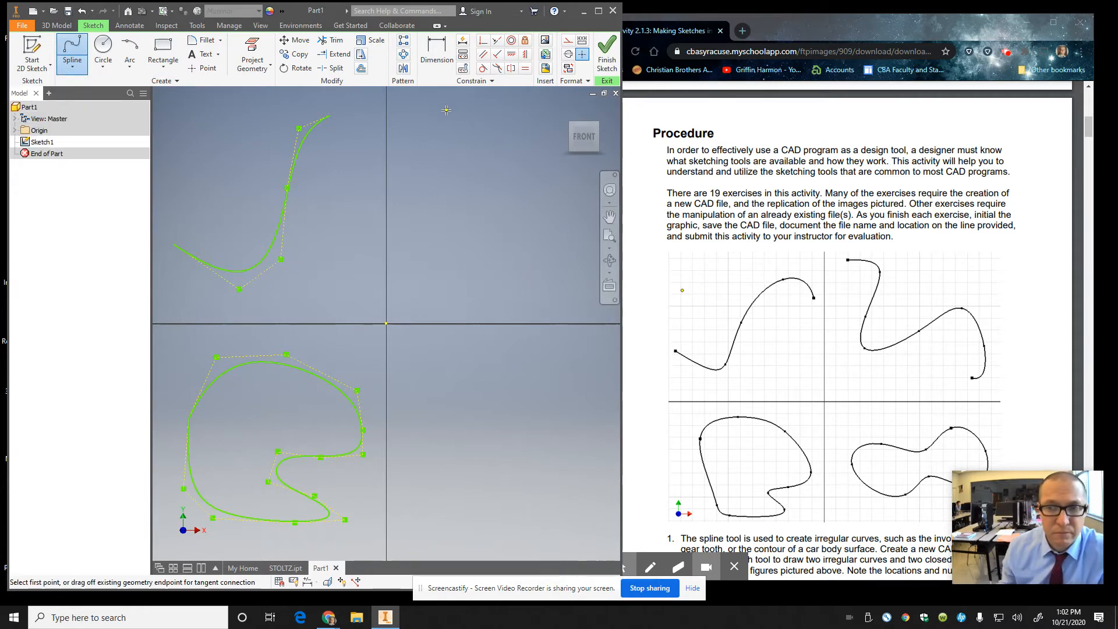
left_click(412, 106)
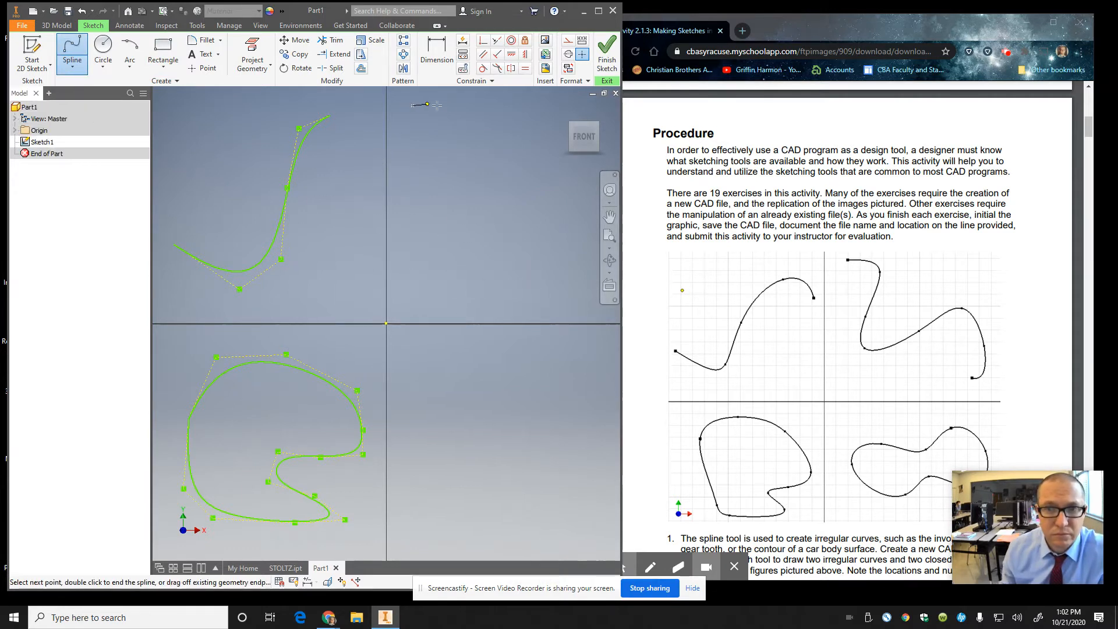
left_click(465, 115)
left_click(442, 197)
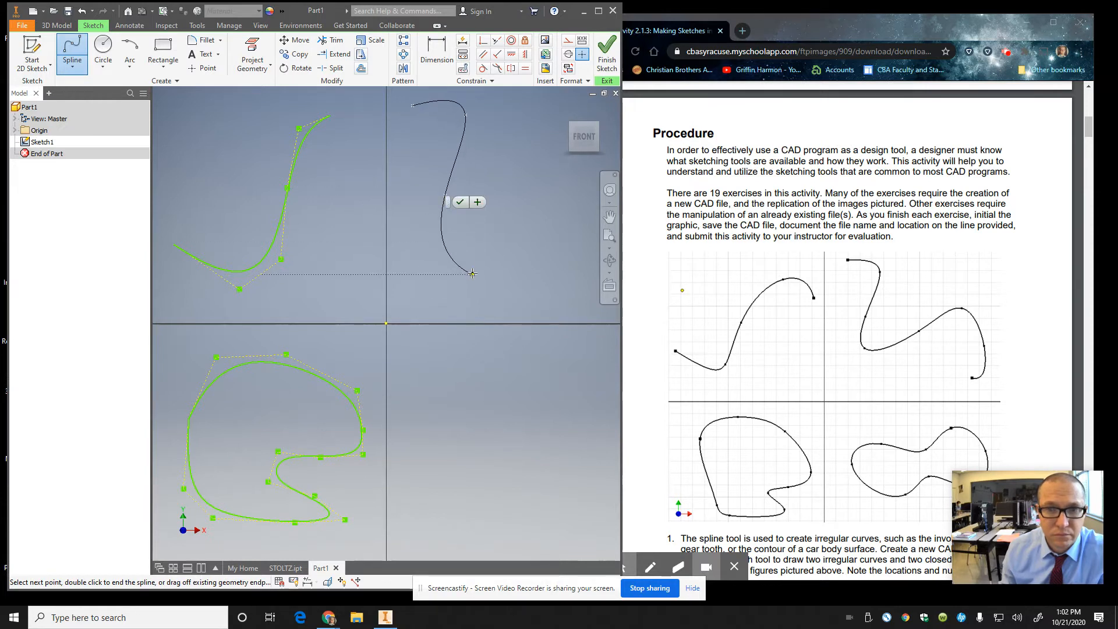
left_click(474, 274)
left_click(527, 243)
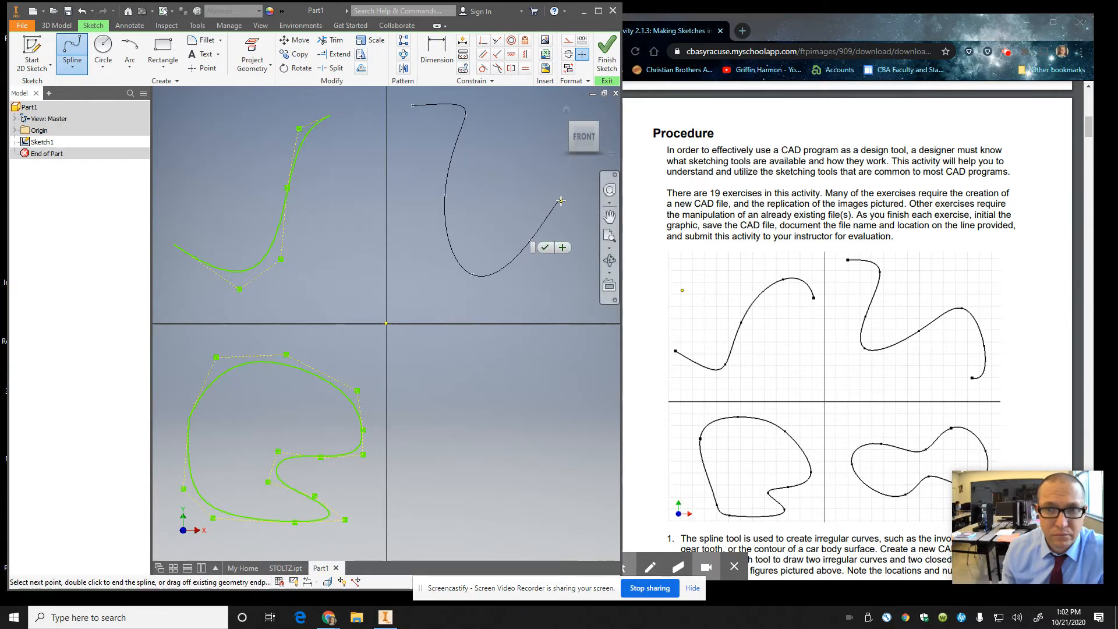
left_click(561, 201)
left_click(590, 246)
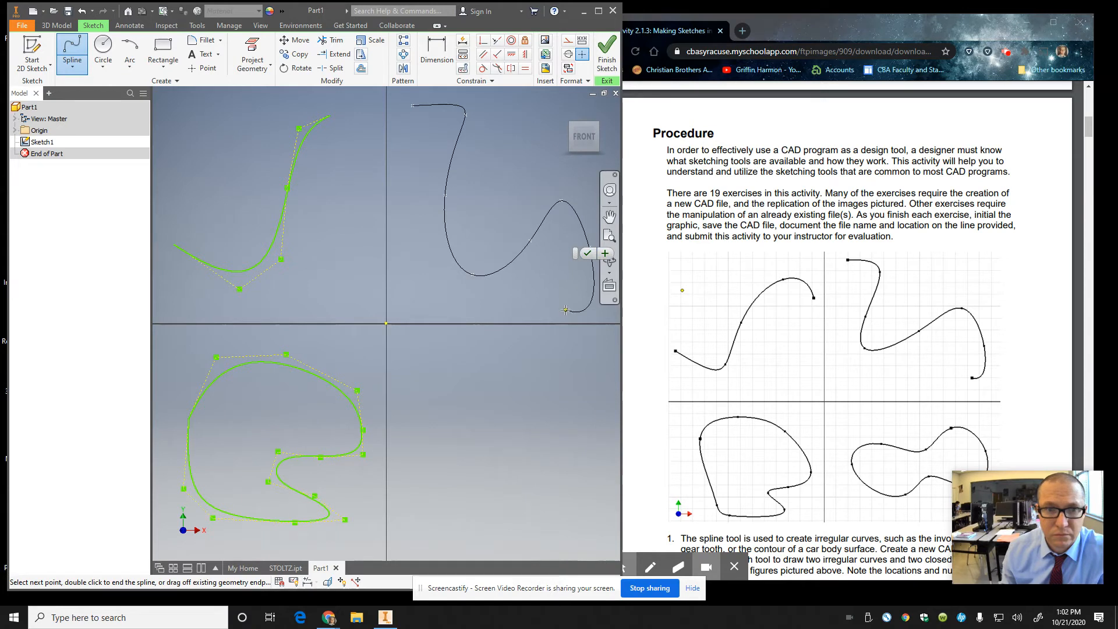
double_click(565, 309)
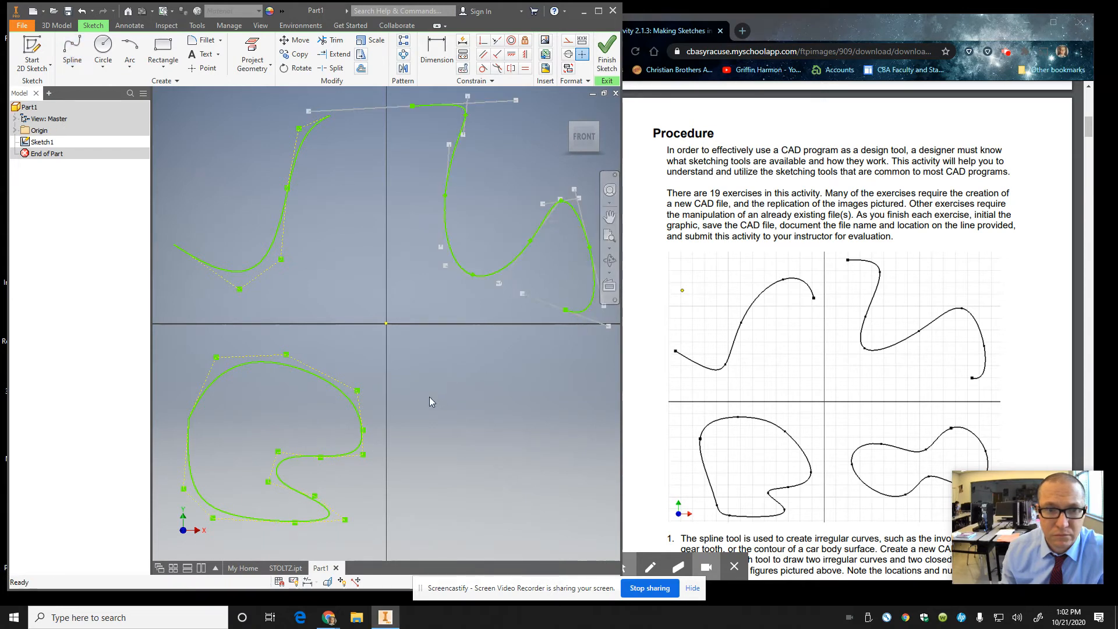
Draw a closed interpolation spline with a notched lower right side in the lower-right quadrant, ending on its start point
left_click(72, 52)
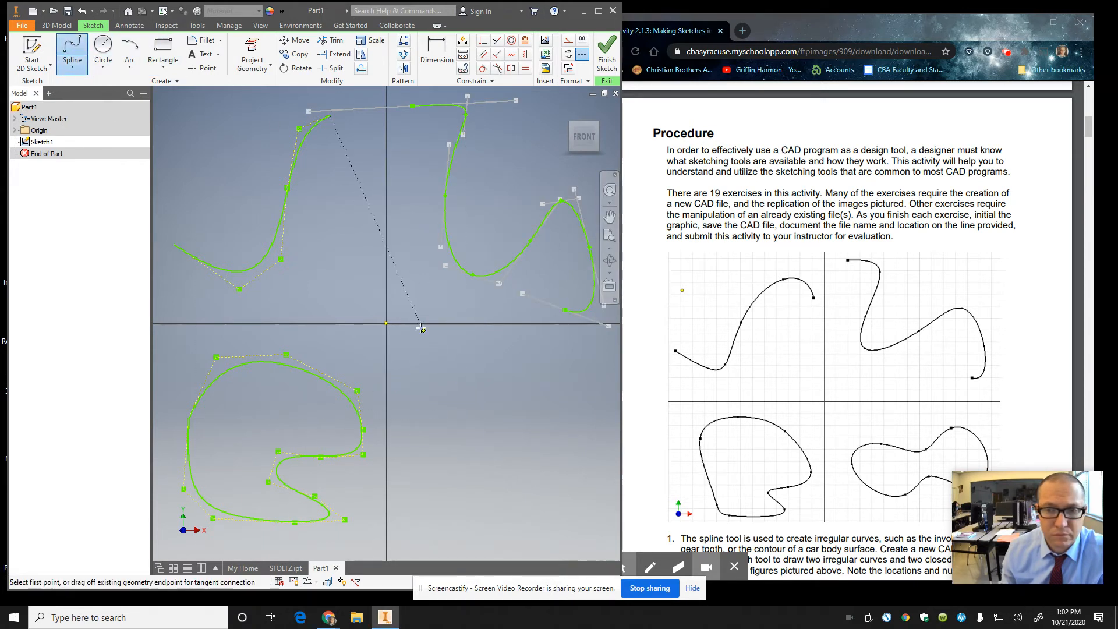
left_click(426, 361)
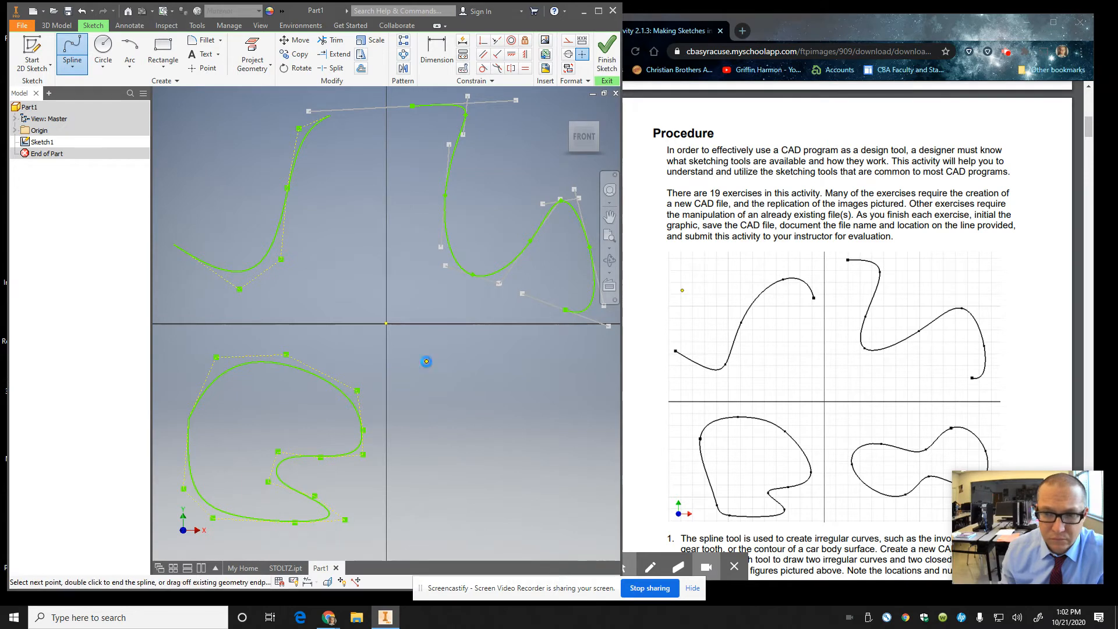
left_click(492, 346)
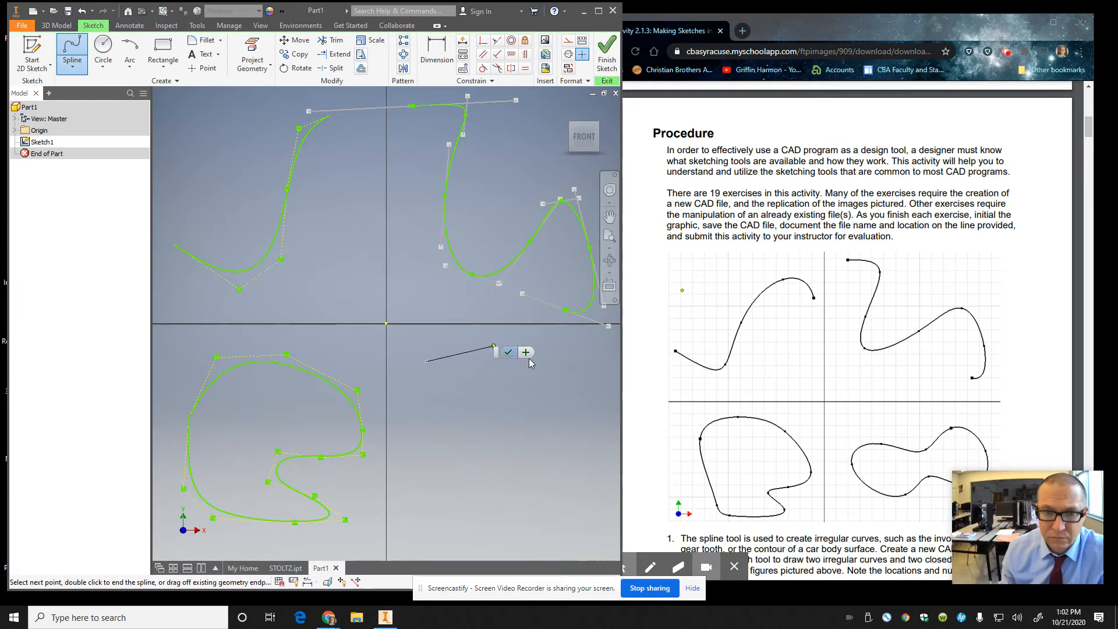
left_click(560, 373)
left_click(603, 436)
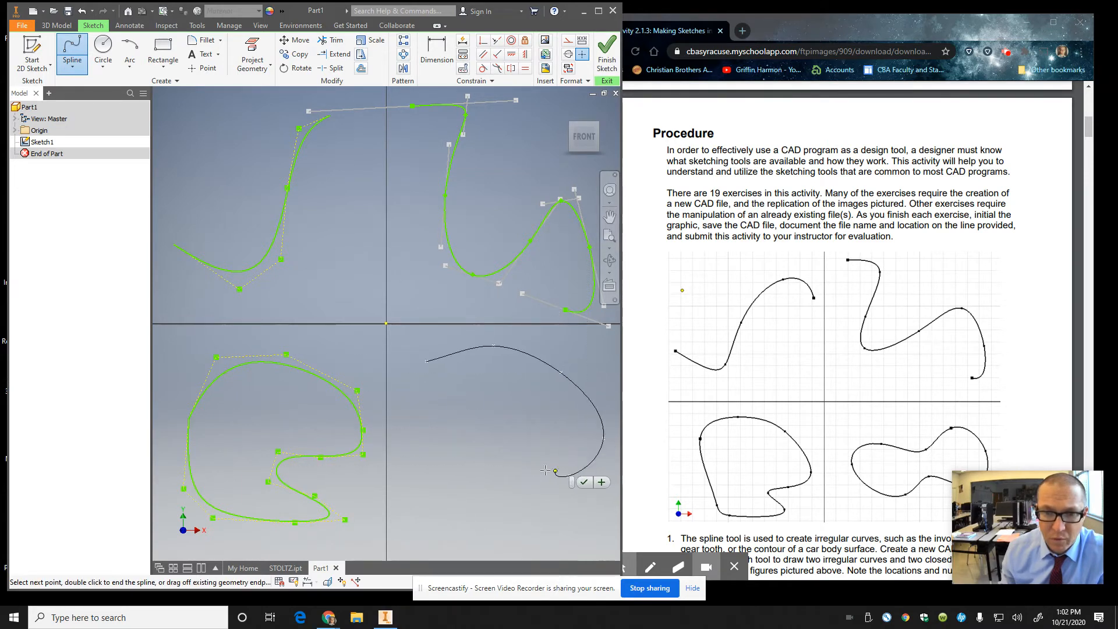
left_click(522, 476)
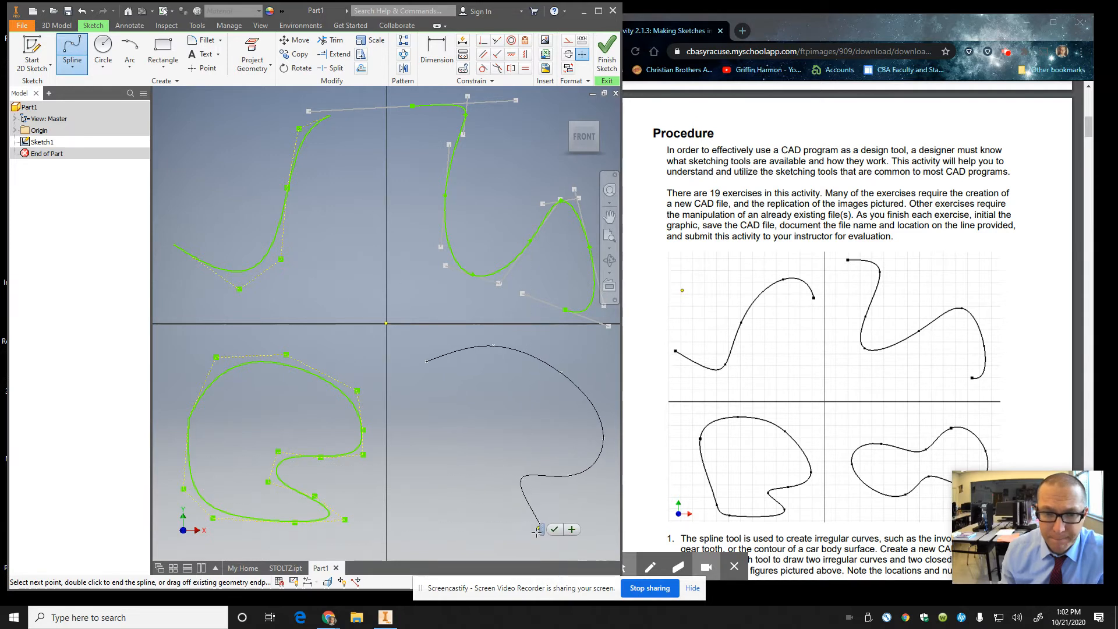
left_click(538, 528)
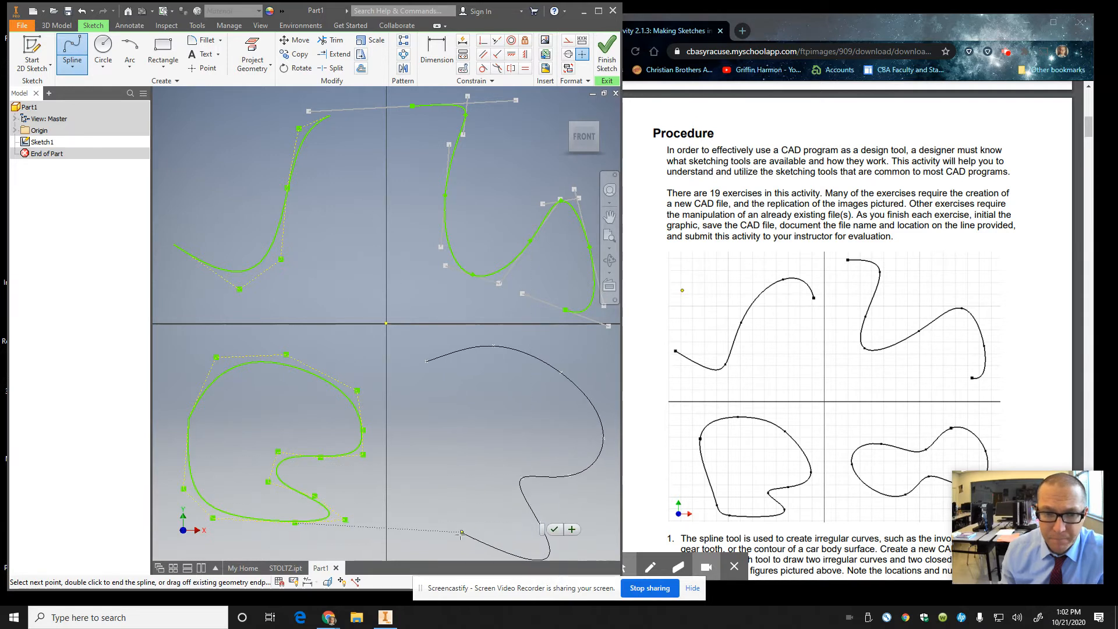
left_click(431, 511)
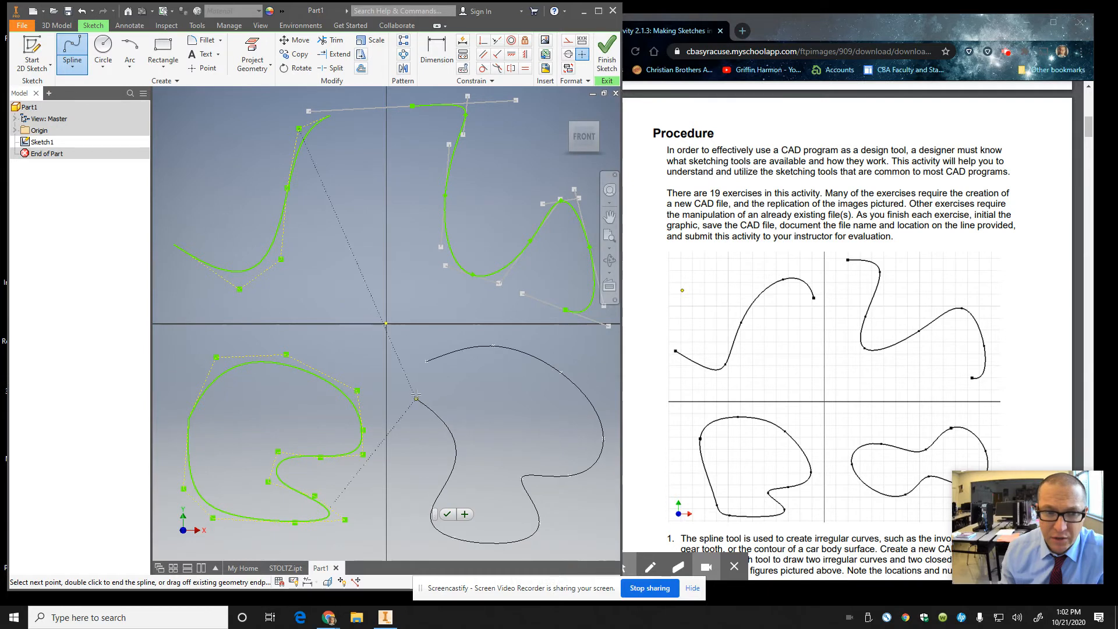
left_click(427, 361)
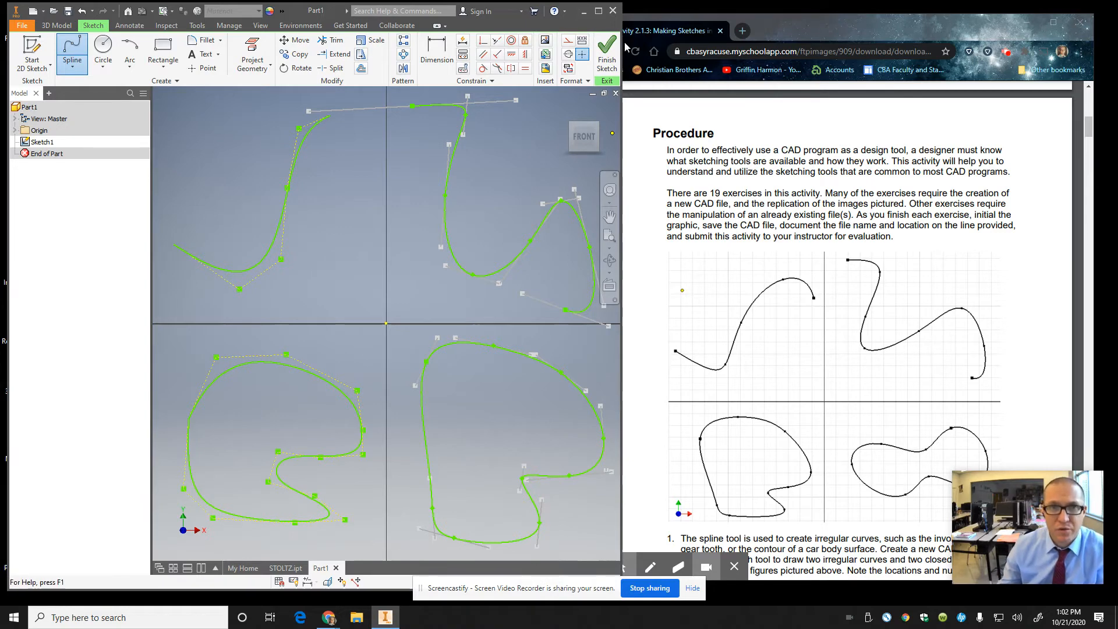
Widen the Inventor window slightly, switch to the browser and open a blank Google Docs document in a new tab via doc.google.com
left_click_drag(622, 41, 641, 42)
left_click(751, 36)
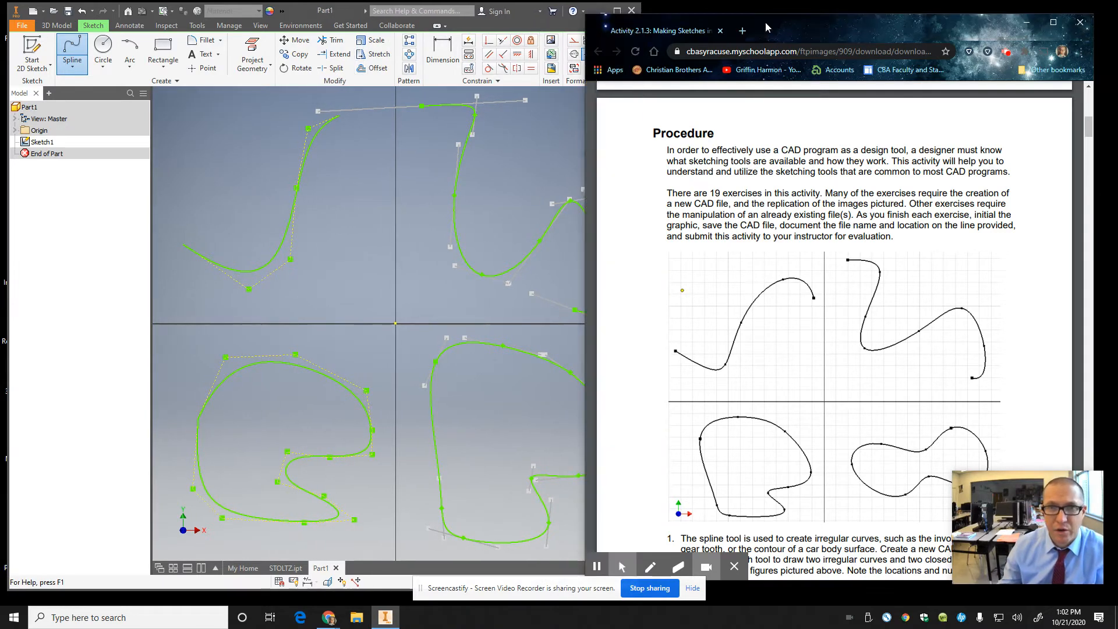
left_click(742, 31)
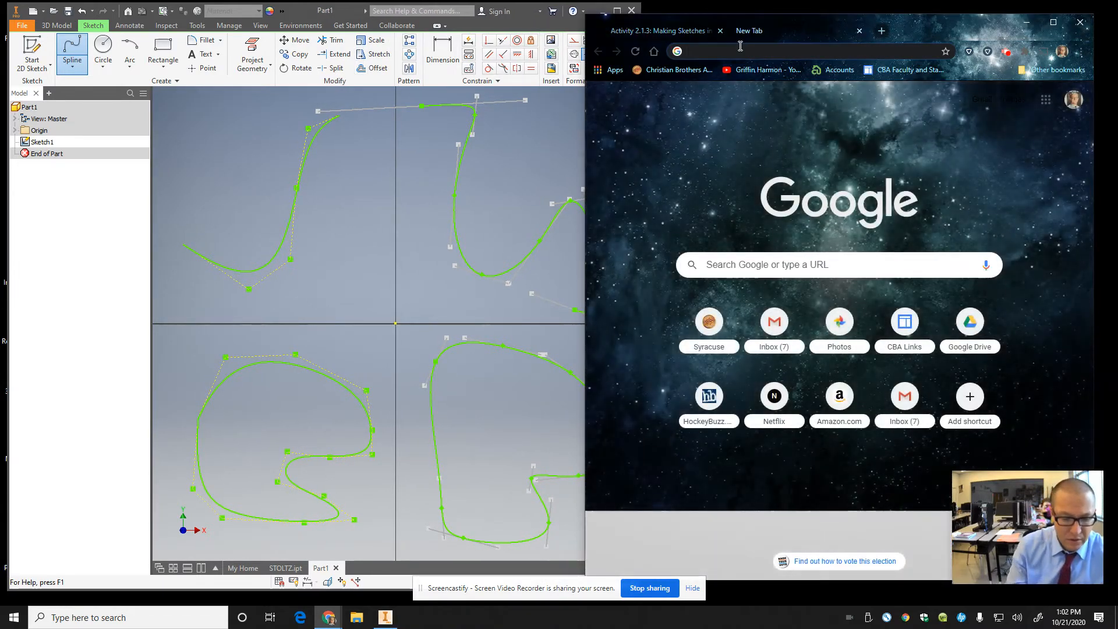
type("soc")
key("BackSpace")
key("BackSpace")
key("BackSpace")
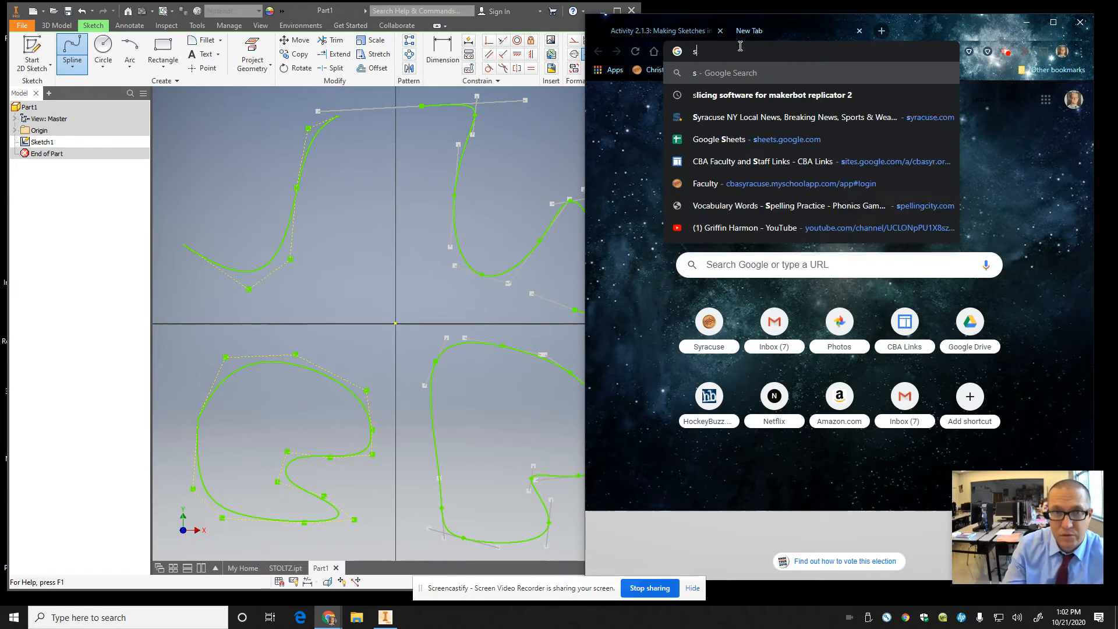
type("doc")
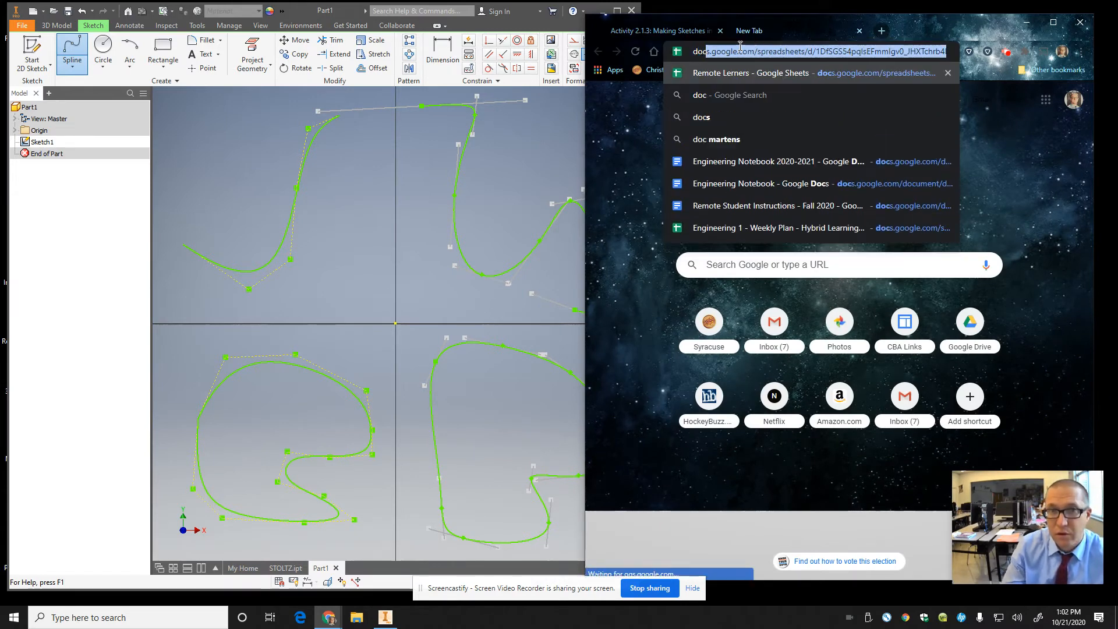
type(".google.com")
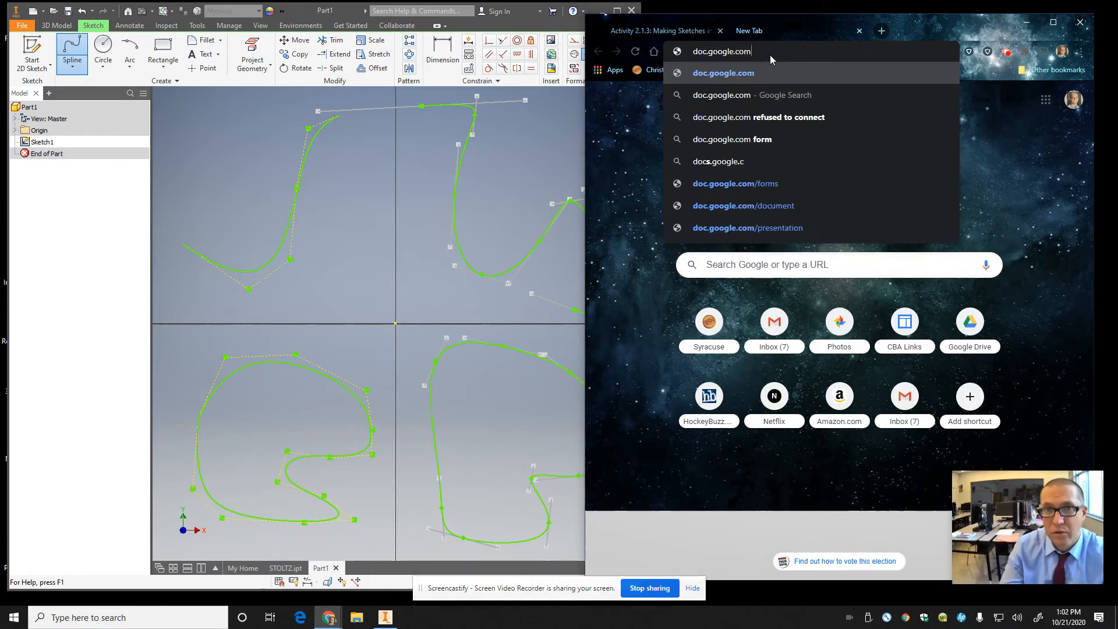
key("Return")
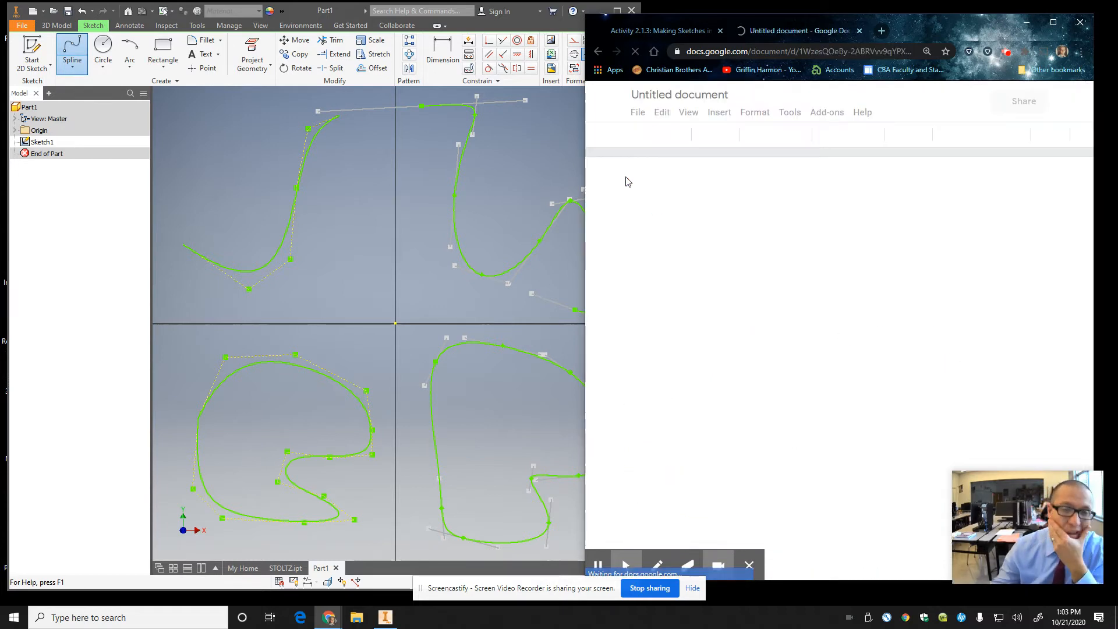
Rename the untitled document as "Engineering 1 - Making Sketches"
left_click(661, 91)
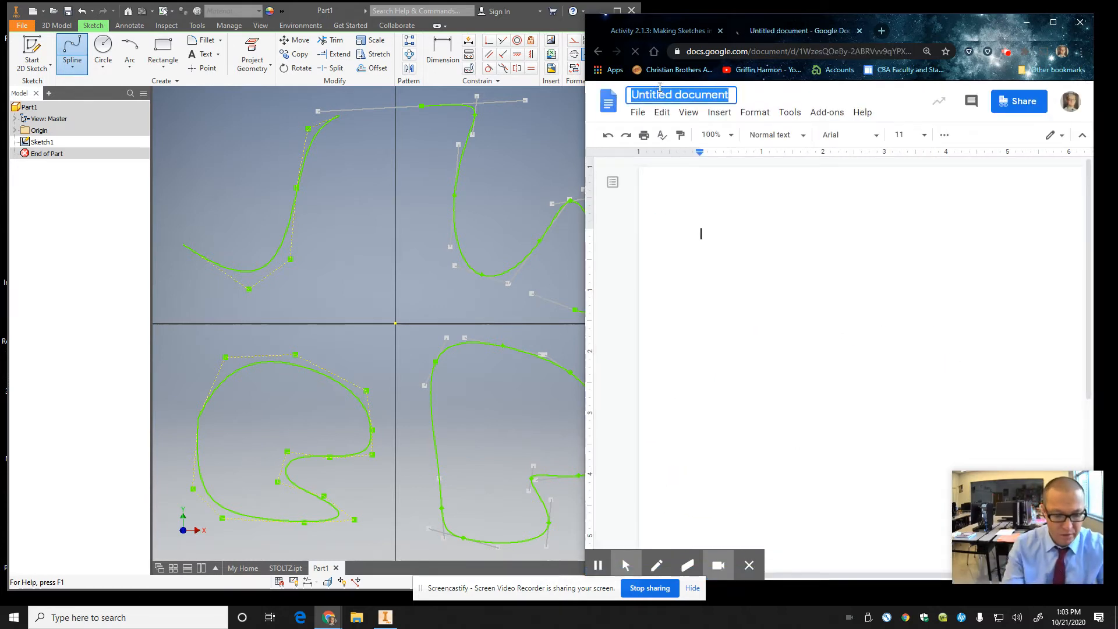
type("Engin")
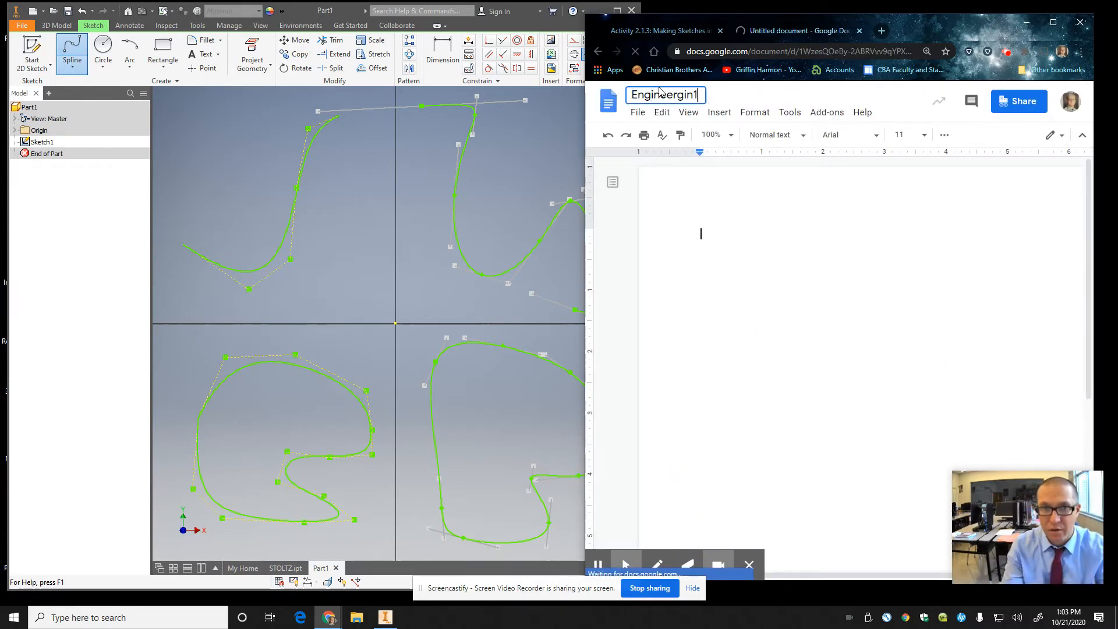
type("eergin1")
key("BackSpace")
key("BackSpace")
type("ing 1")
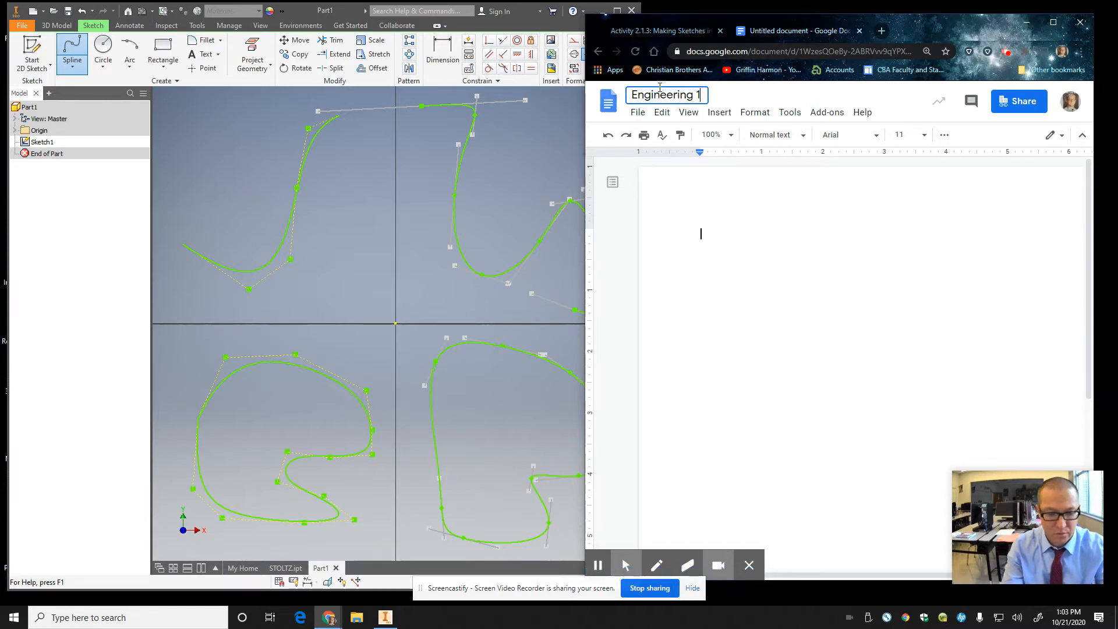
type(" - Making")
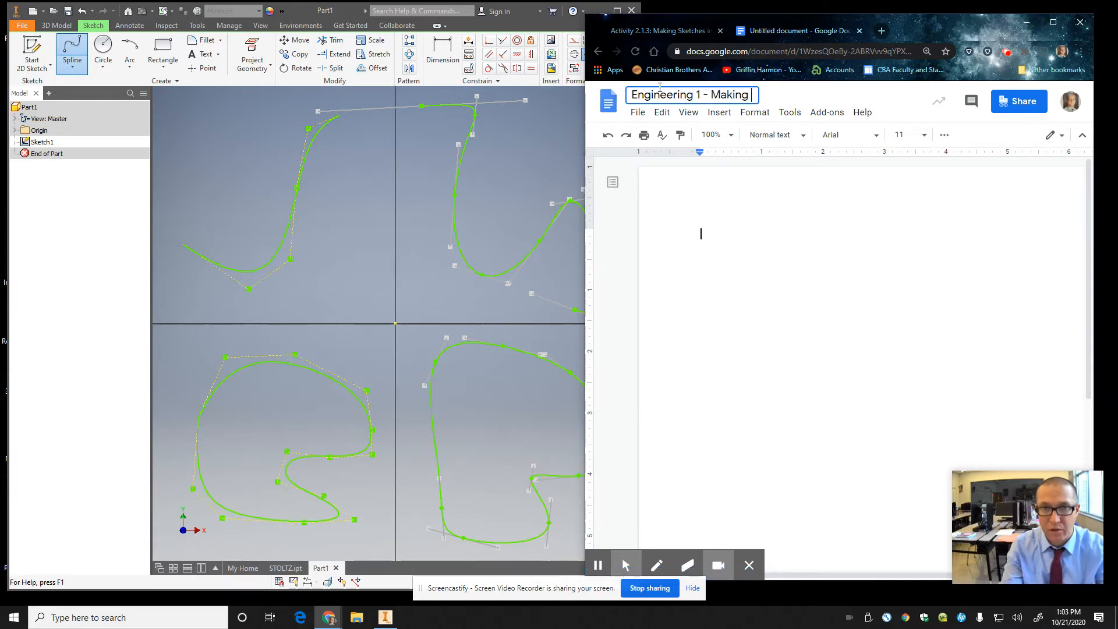
type(" Sketches")
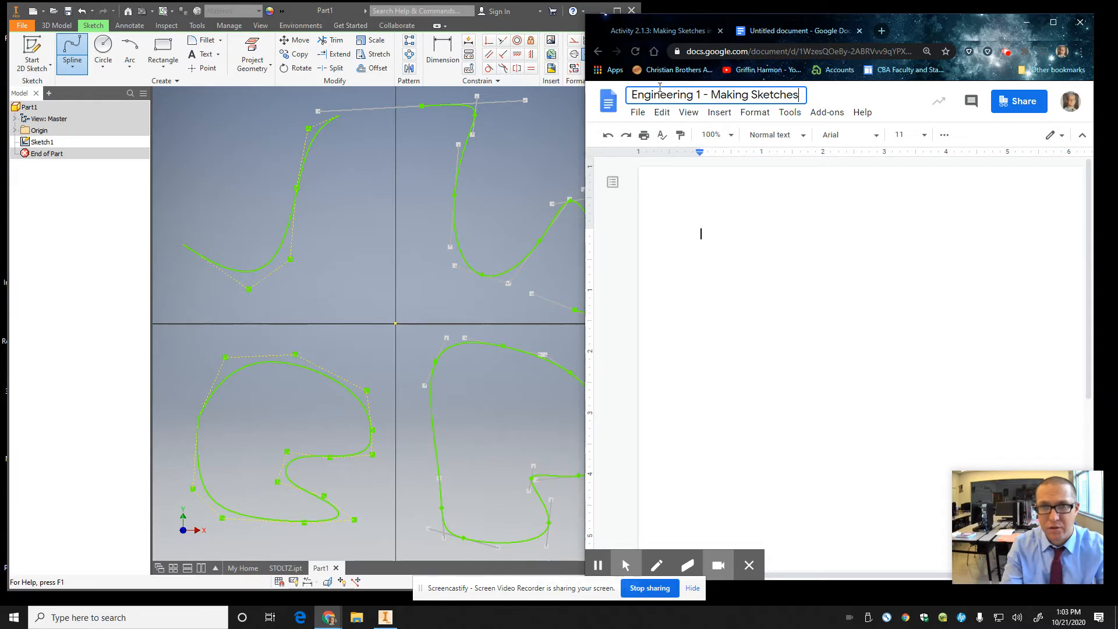
key("Return")
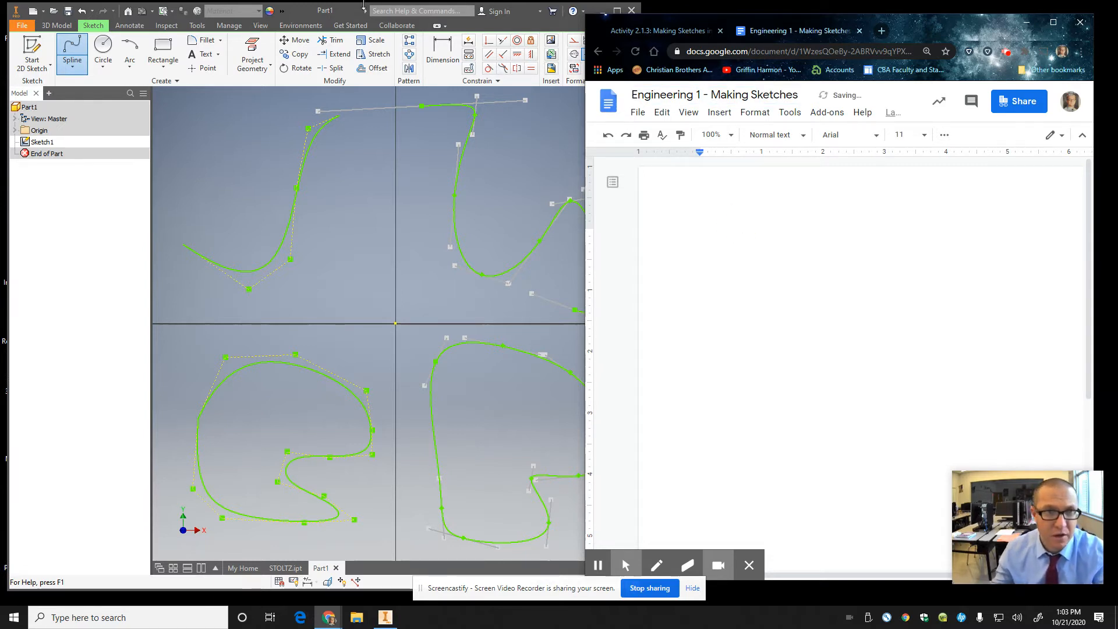
Capture Inventor's graphics area with all four splines using Snip & Sketch, copy the snip and return to the Google Docs document
left_click(363, 7)
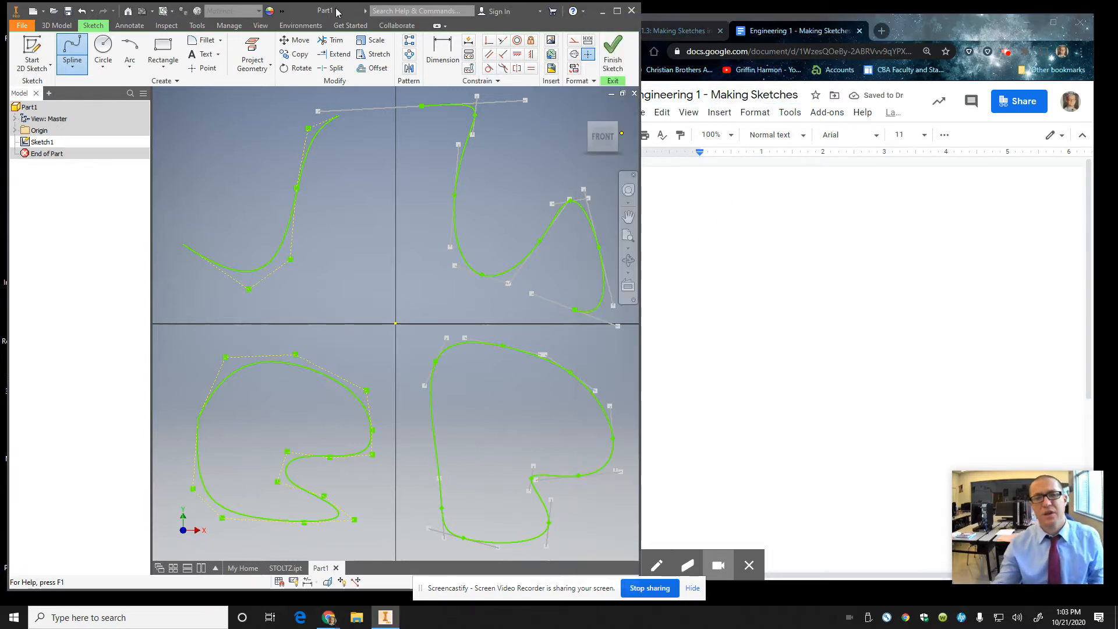
left_click(106, 622)
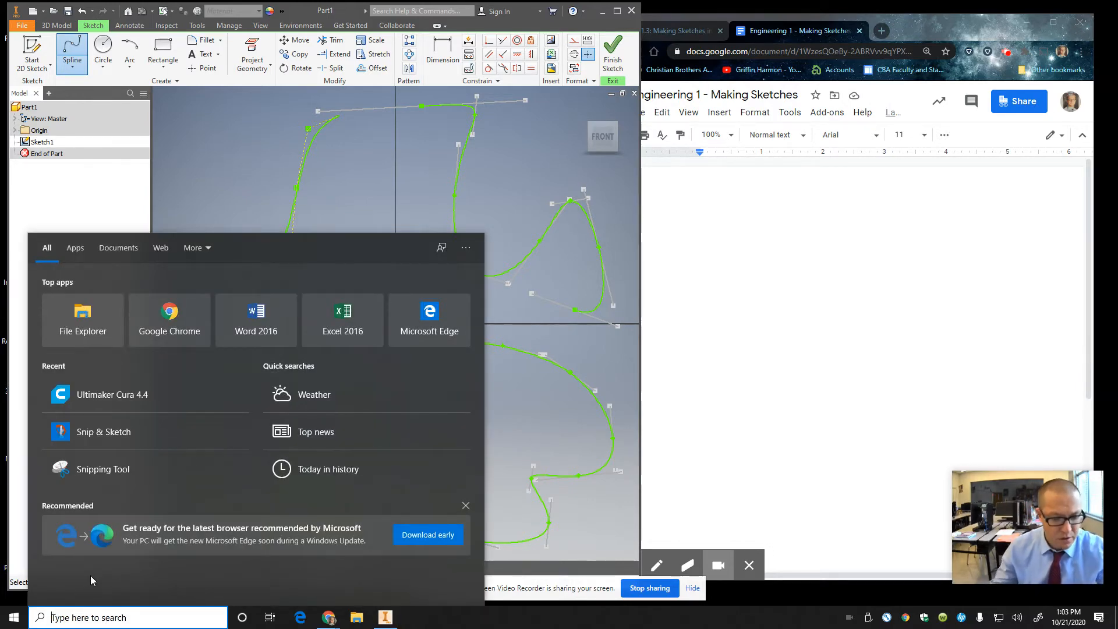
type("snip")
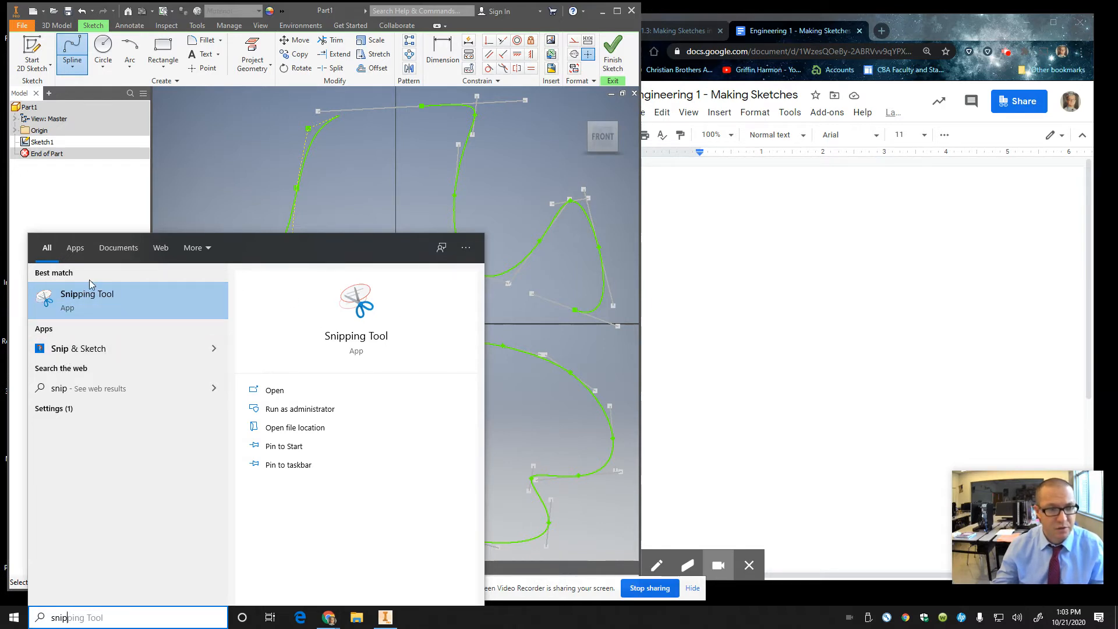
left_click(88, 351)
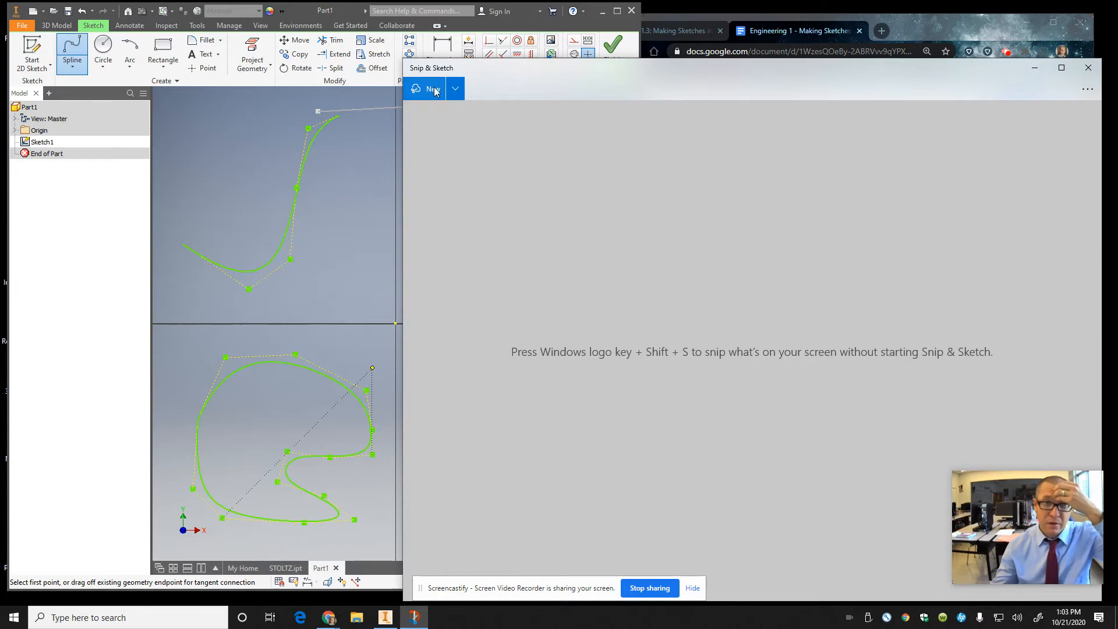
left_click(434, 91)
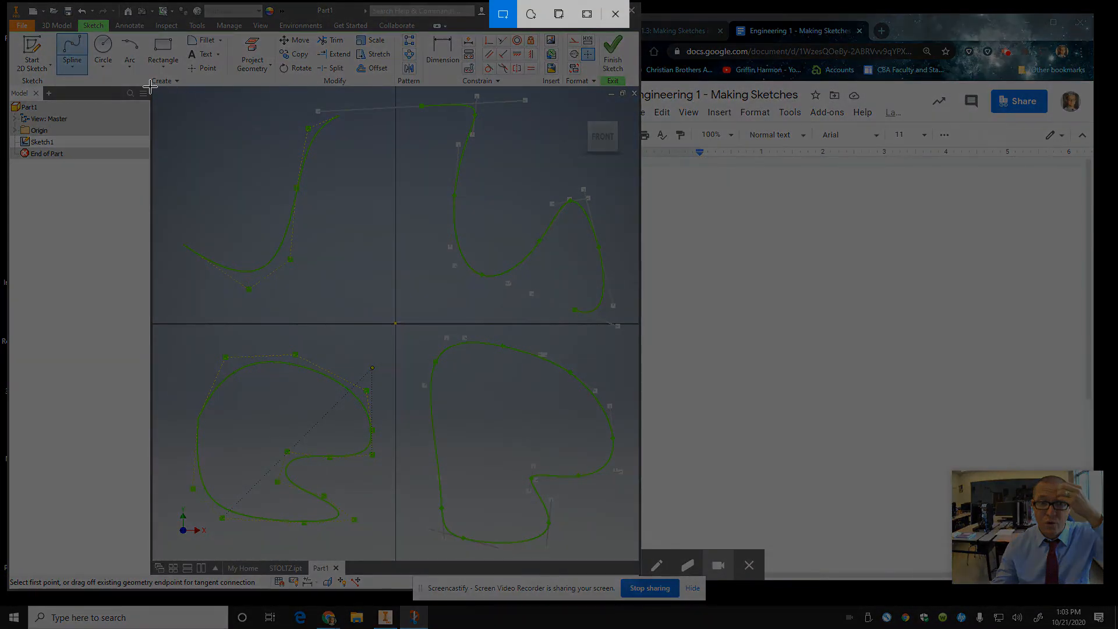
mouse_move(152, 86)
left_mouse_down()
mouse_move(613, 510)
mouse_move(638, 558)
left_mouse_up()
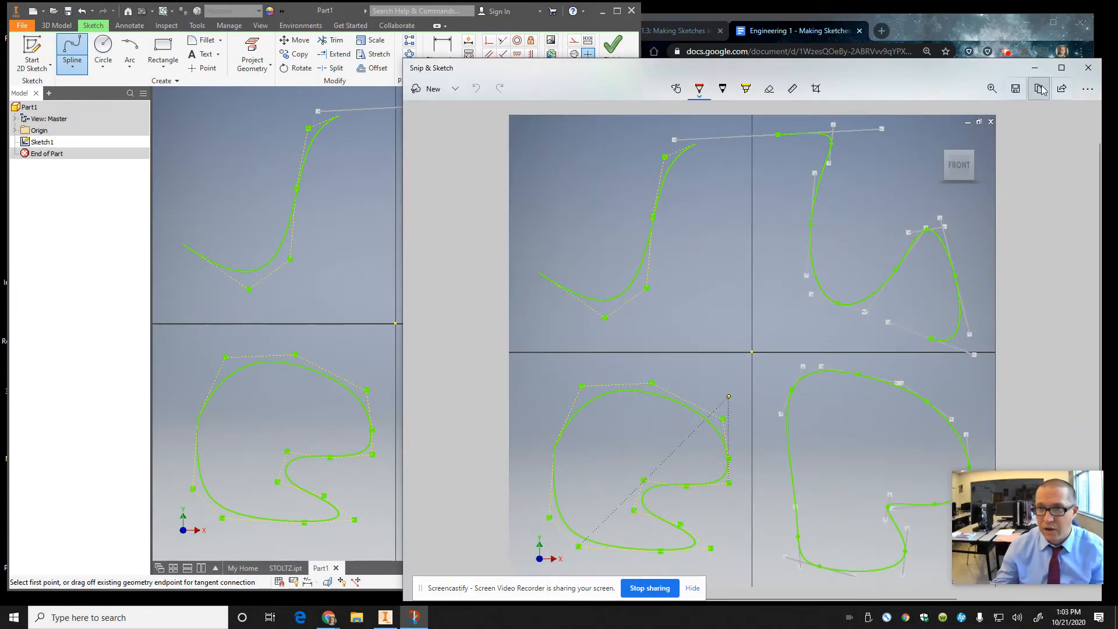
left_click(1041, 88)
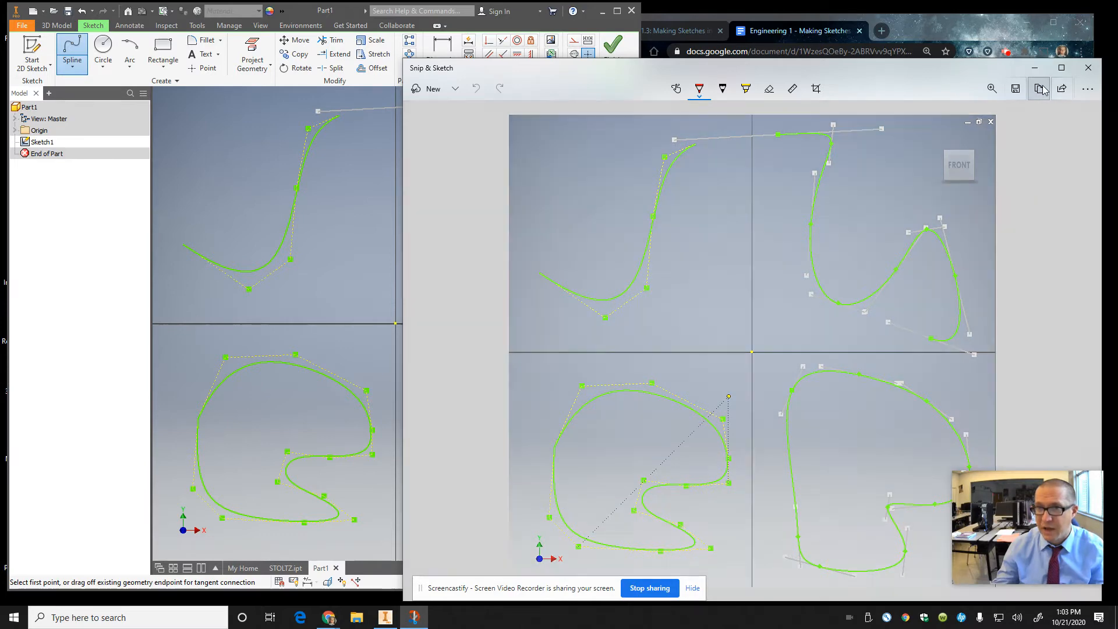
left_click(967, 30)
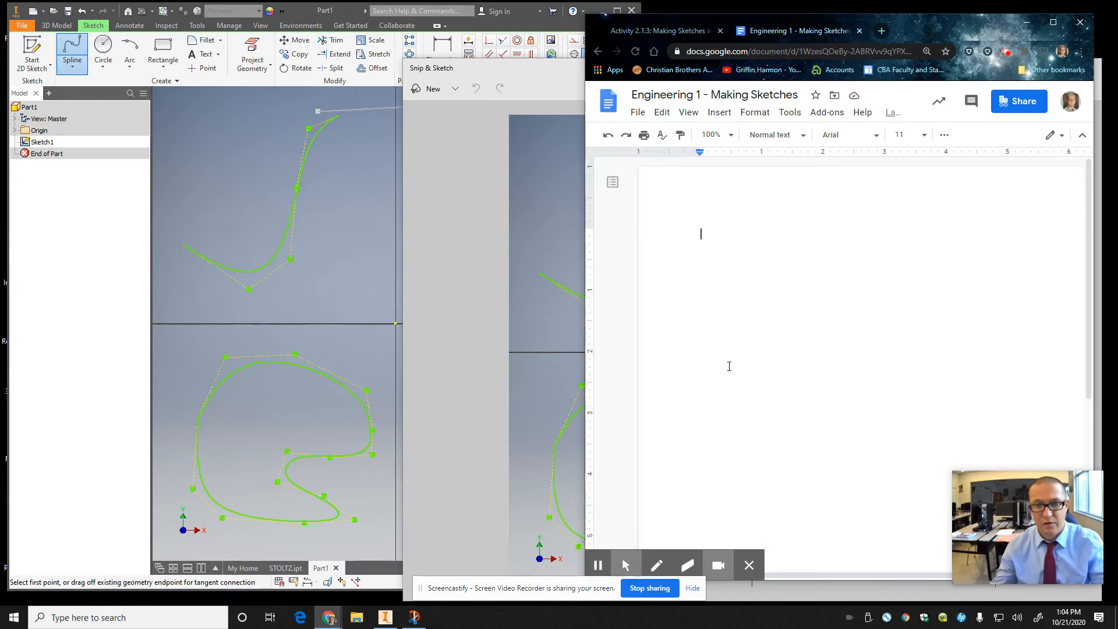
Paste the spline snip into the Google Docs document and shrink it proportionally to about 4.6 inches wide
key("ctrl+v")
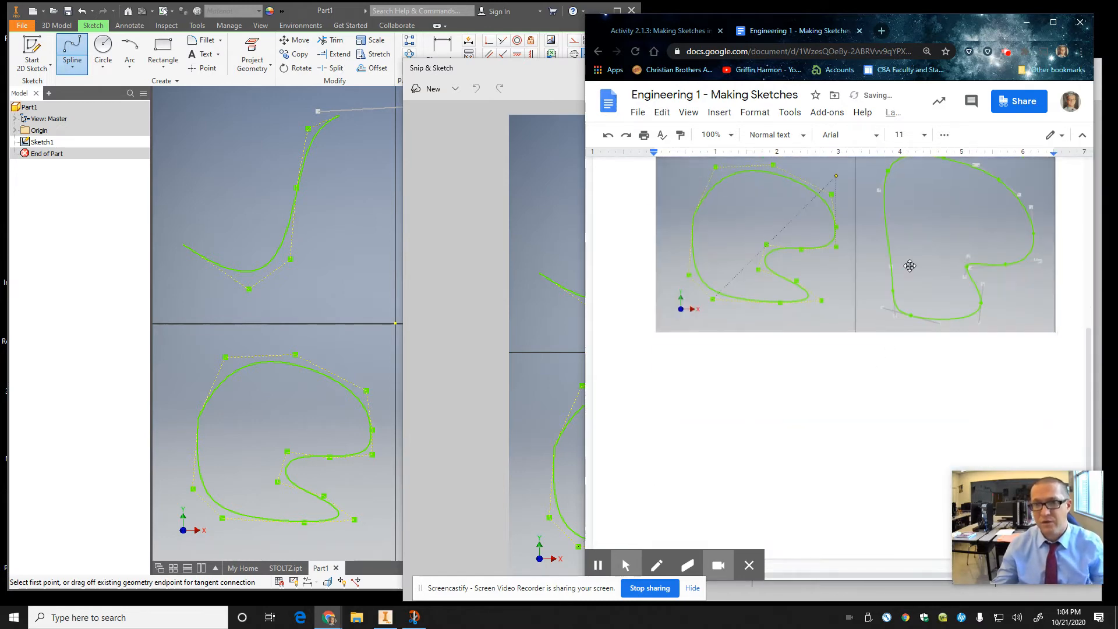
left_click(1008, 304)
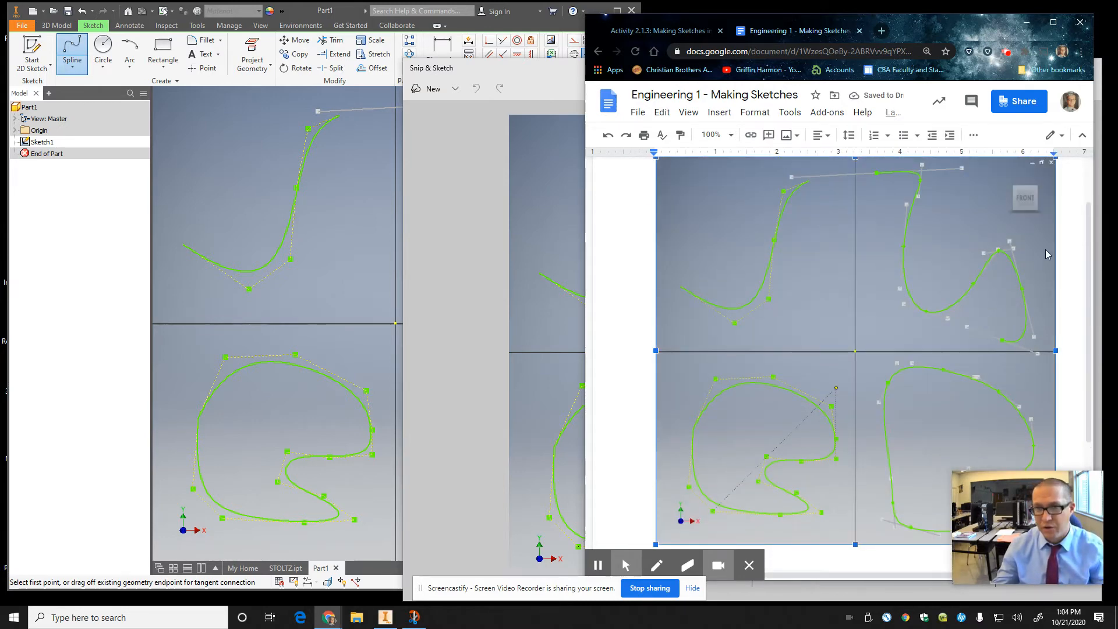
scroll(1046, 254, "down", 4)
left_click_drag(1055, 331, 901, 249)
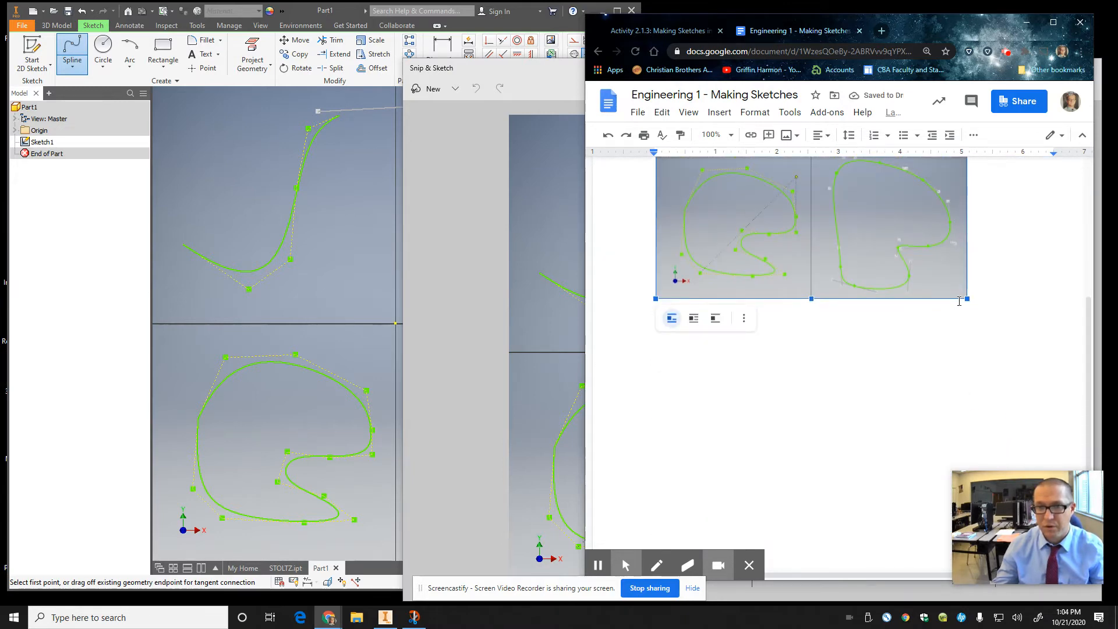
left_click_drag(961, 294, 934, 273)
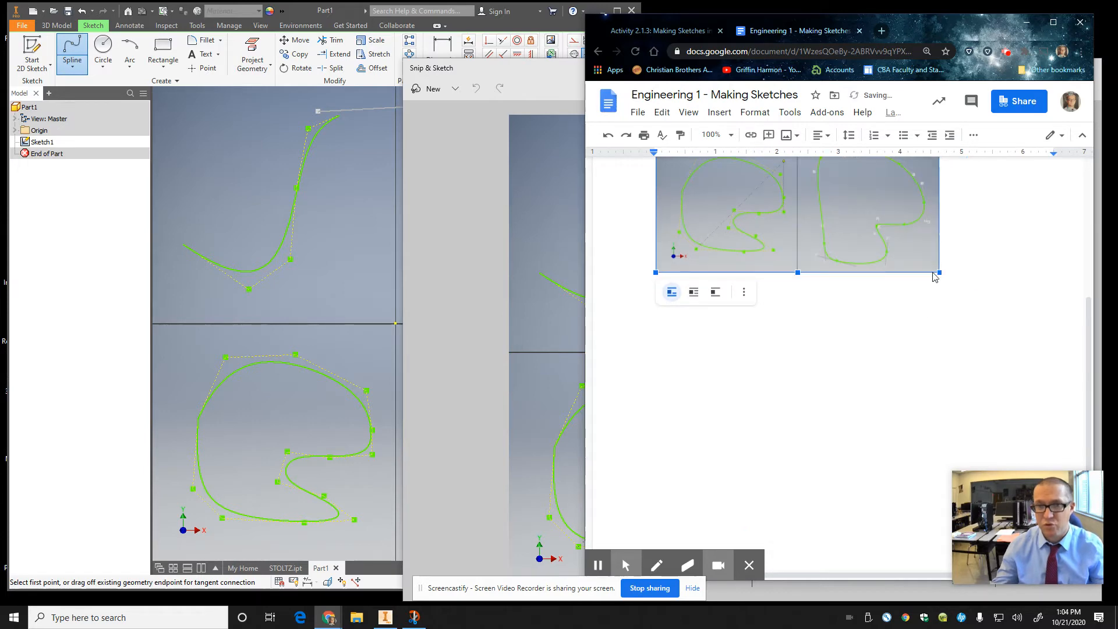
Add the caption "#1 - Spline Tool" on a new line below the pasted image, followed by a new line
left_click(961, 327)
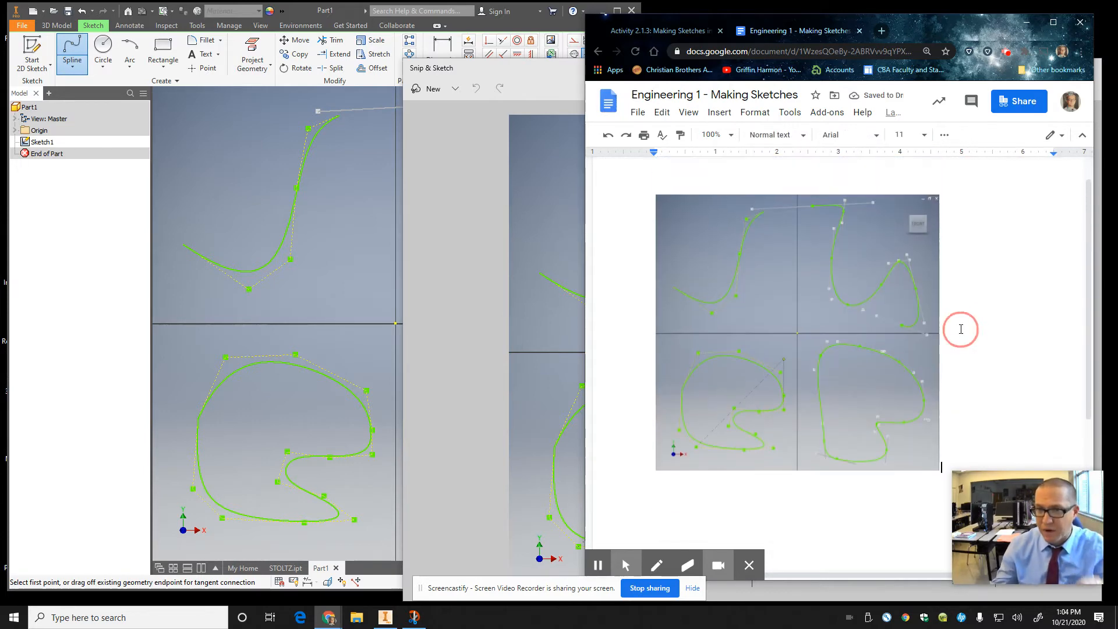
key("Return")
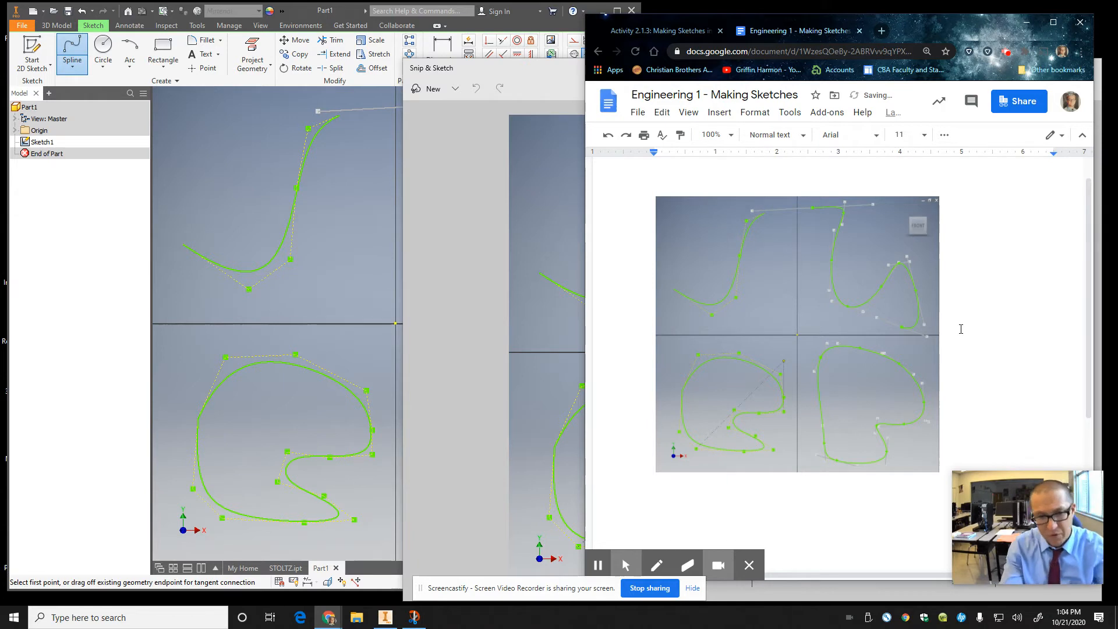
type("#21")
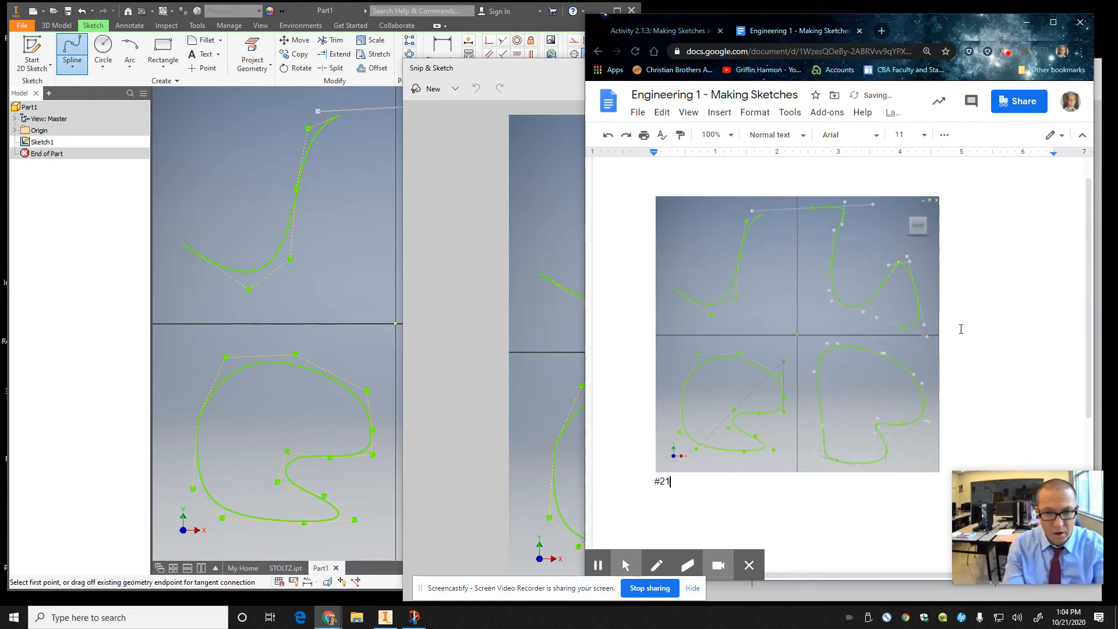
type(" - S")
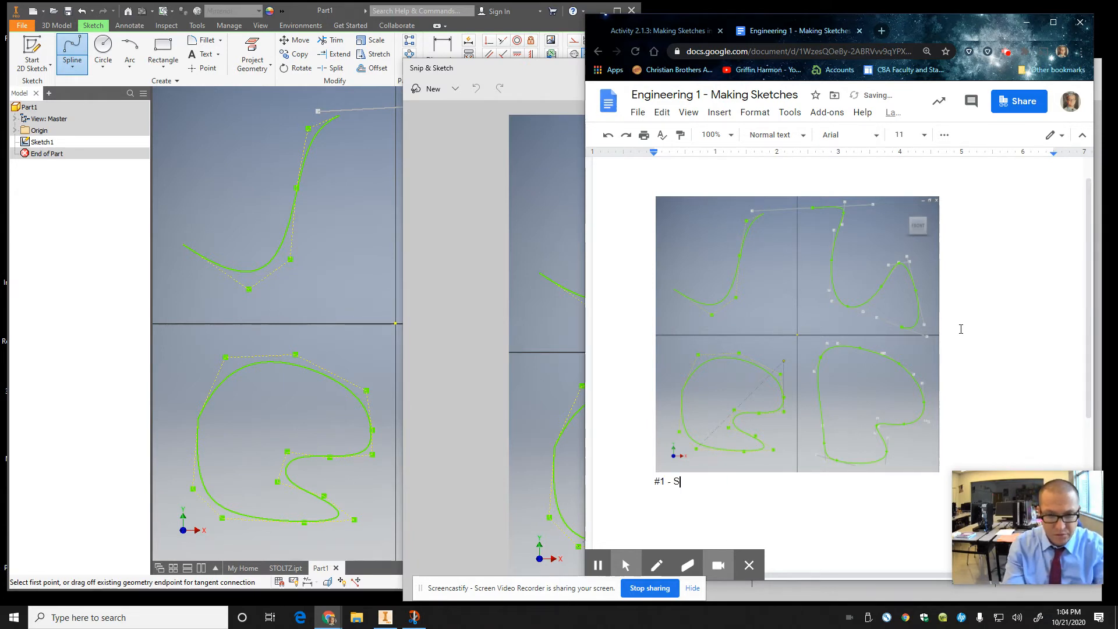
type("pli")
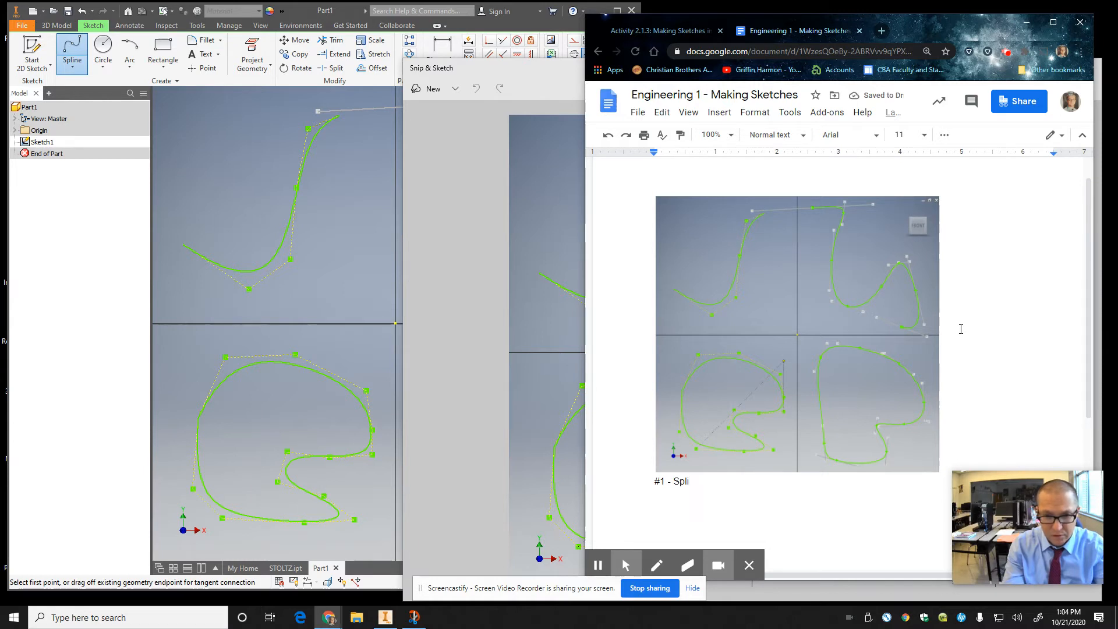
type("ne Tool")
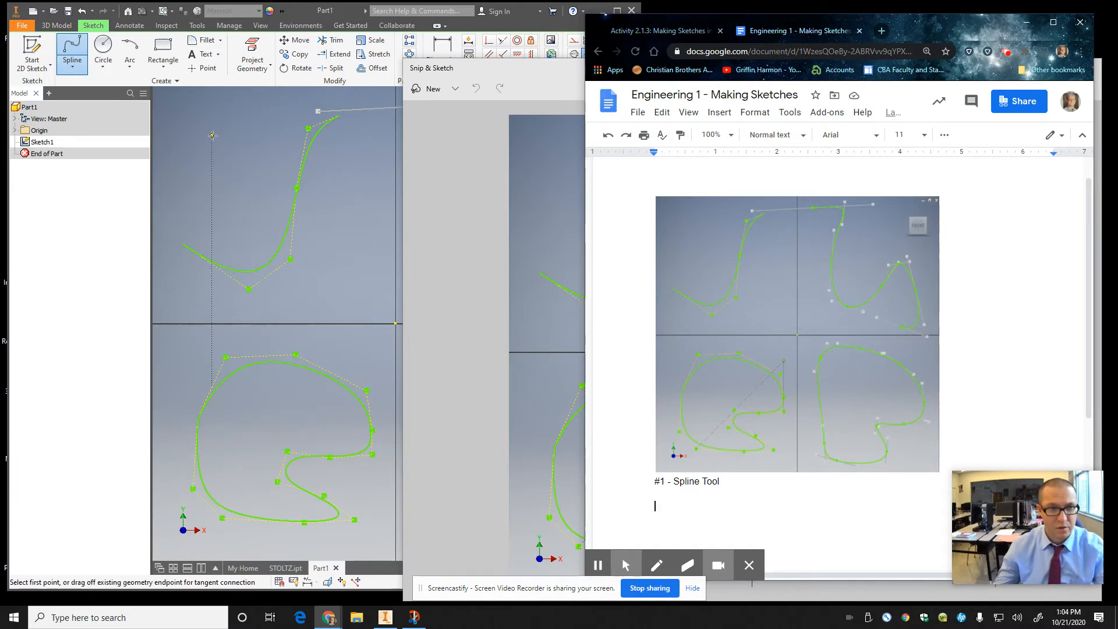
Return to Inventor, exit the Spline command and pan the sketch view to an empty area beside the four splines
left_click(79, 277)
key("Escape")
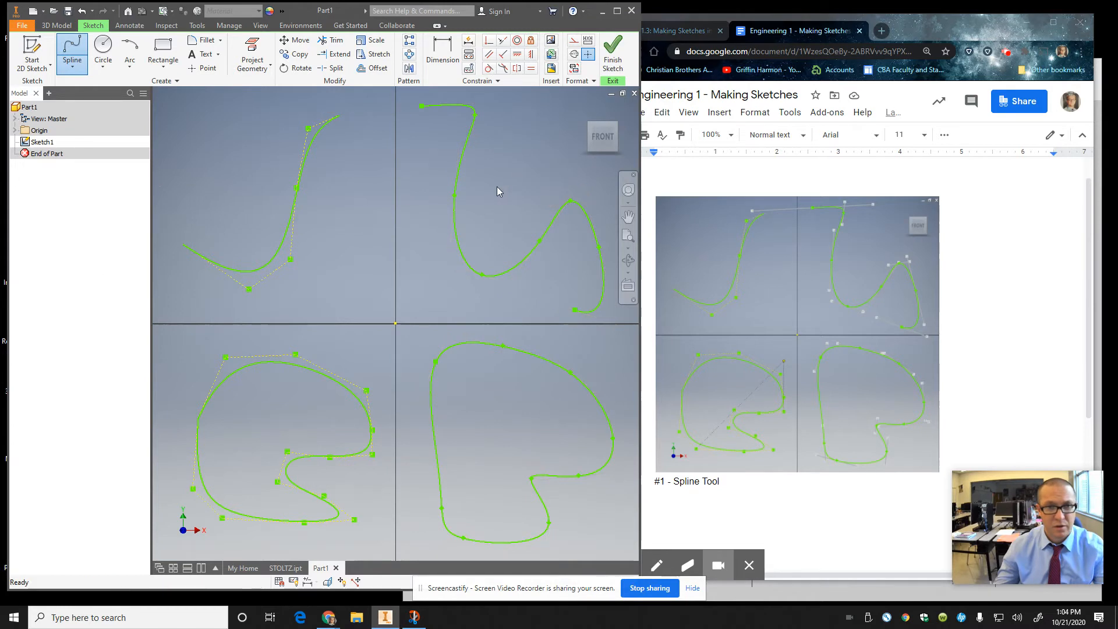
left_click(628, 216)
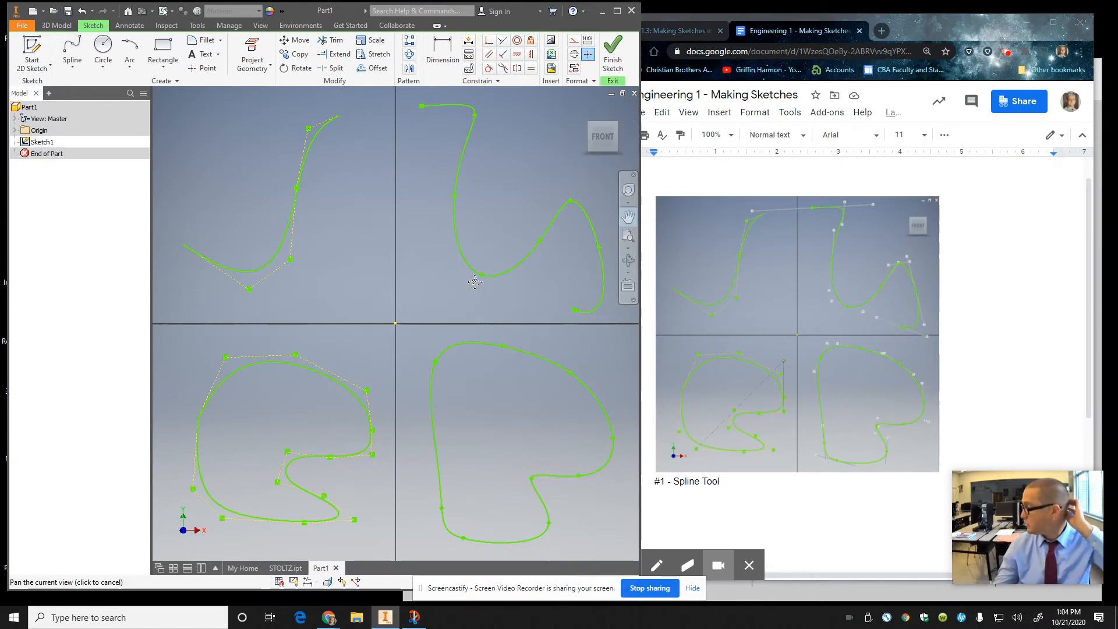
left_click(623, 217)
left_click_drag(412, 224, 413, 223)
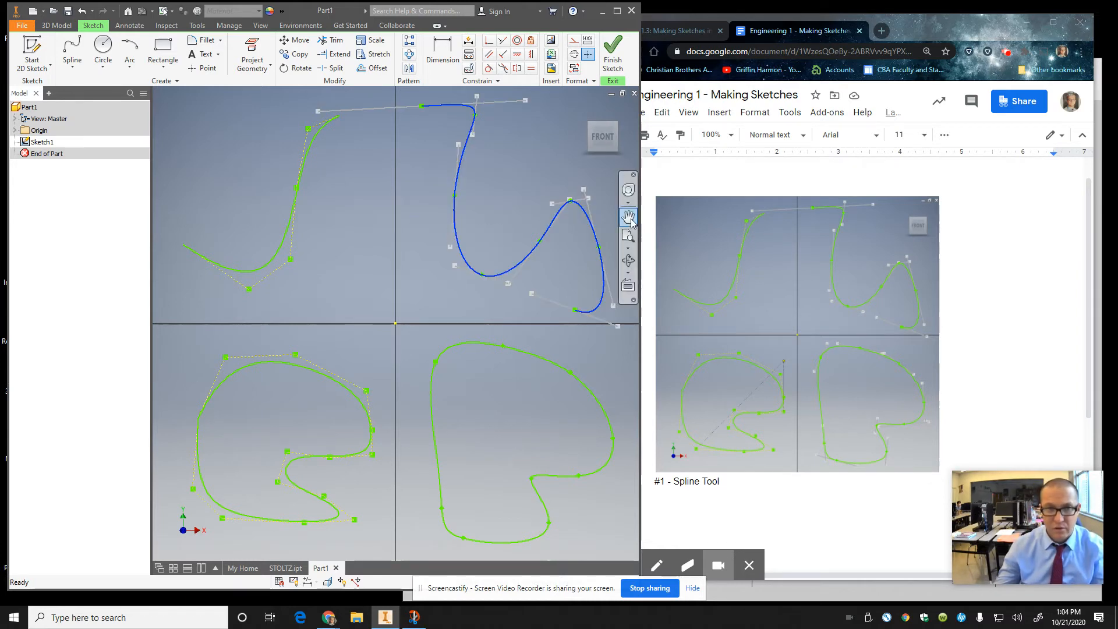
left_click(628, 216)
left_click_drag(547, 234, 284, 233)
mouse_move(556, 132)
left_mouse_down()
mouse_move(440, 151)
mouse_move(336, 260)
left_mouse_up()
scroll(336, 273, "up", 5)
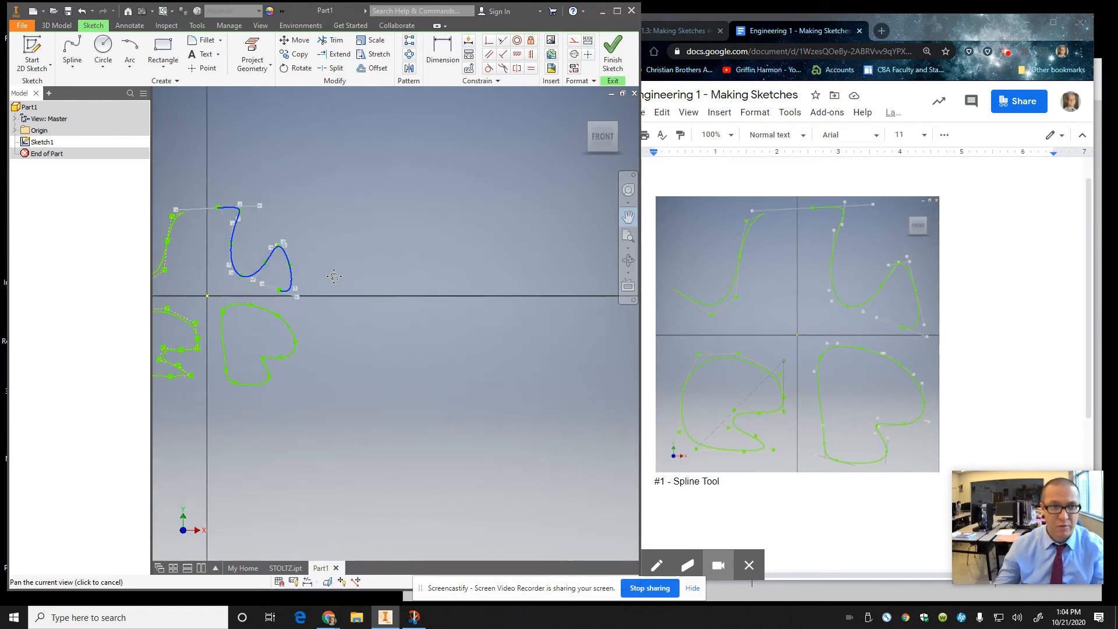
scroll(336, 276, "down", 2)
mouse_move(405, 266)
left_mouse_down()
mouse_move(262, 224)
mouse_move(255, 265)
left_mouse_up()
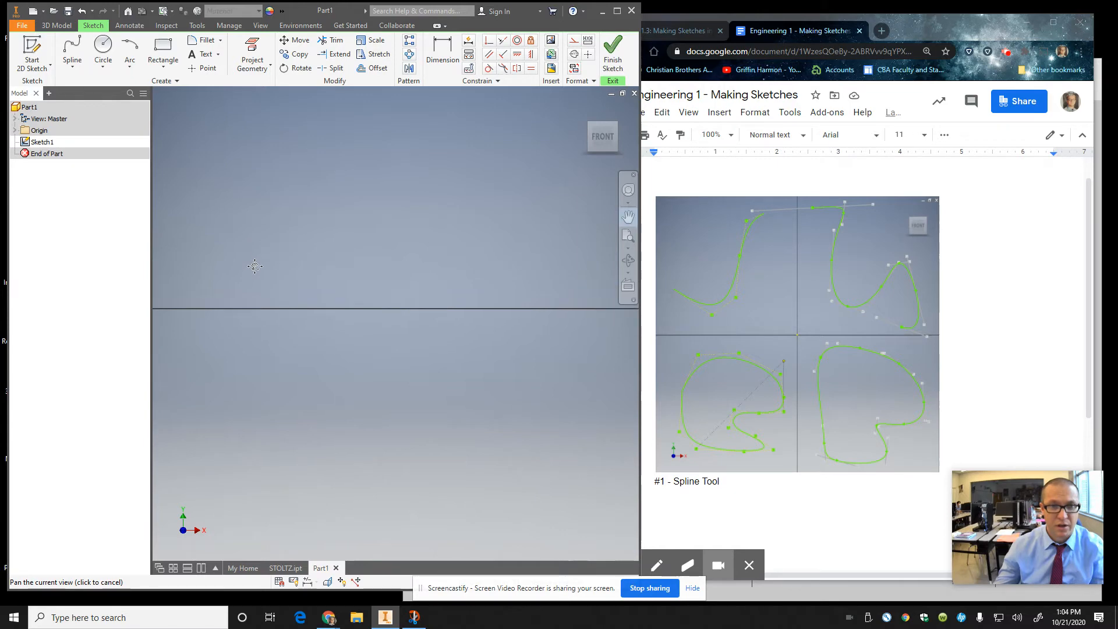
Bring up exercise 2's circle and ellipse figures in the Activity 2.1.3 PDF, and start the center point Circle tool in Inventor
left_click(678, 31)
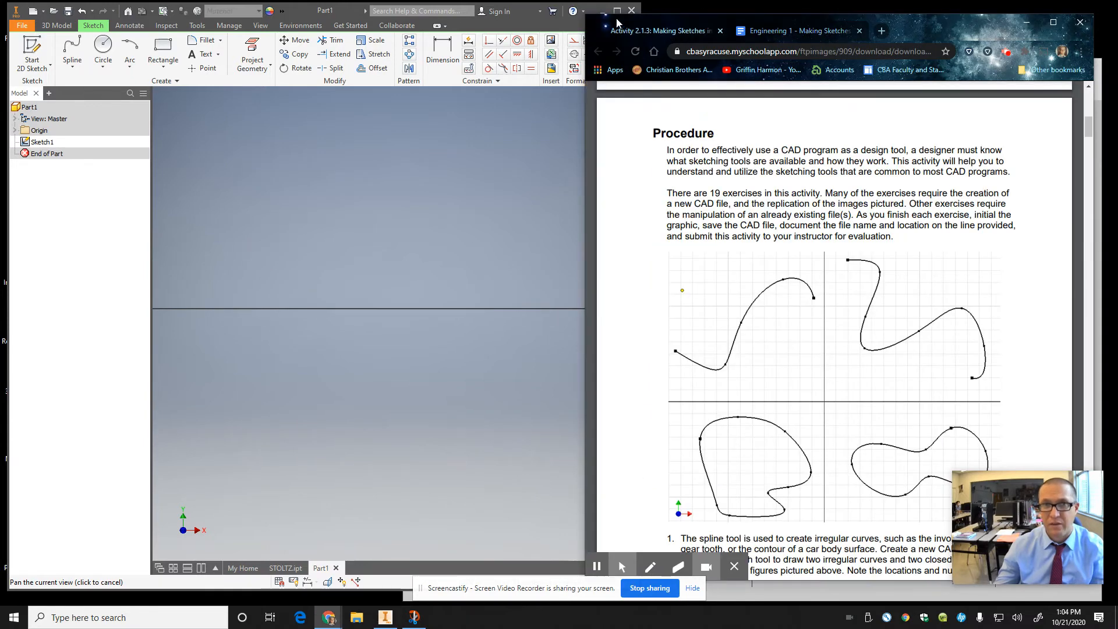
scroll(773, 414, "down", 3)
scroll(774, 410, "down", 5)
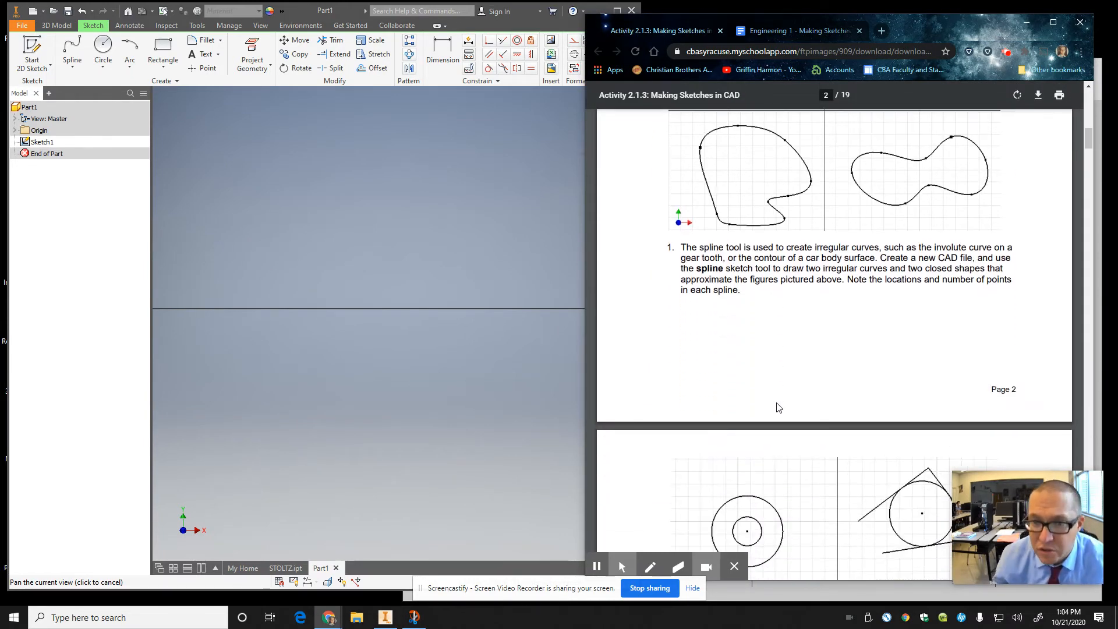
scroll(779, 404, "down", 3)
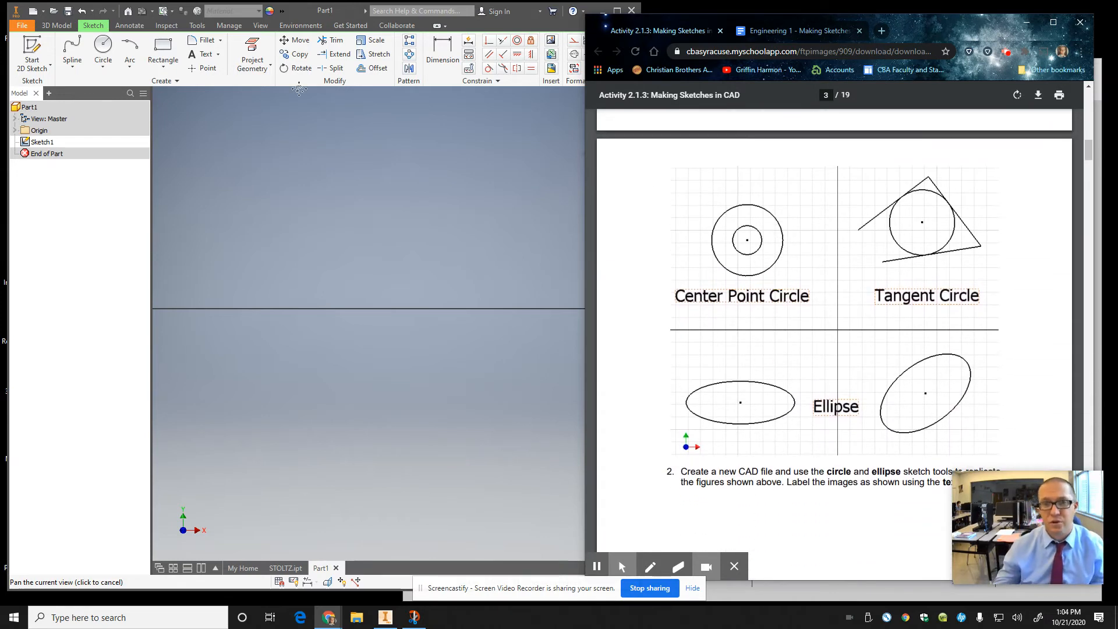
left_click(103, 47)
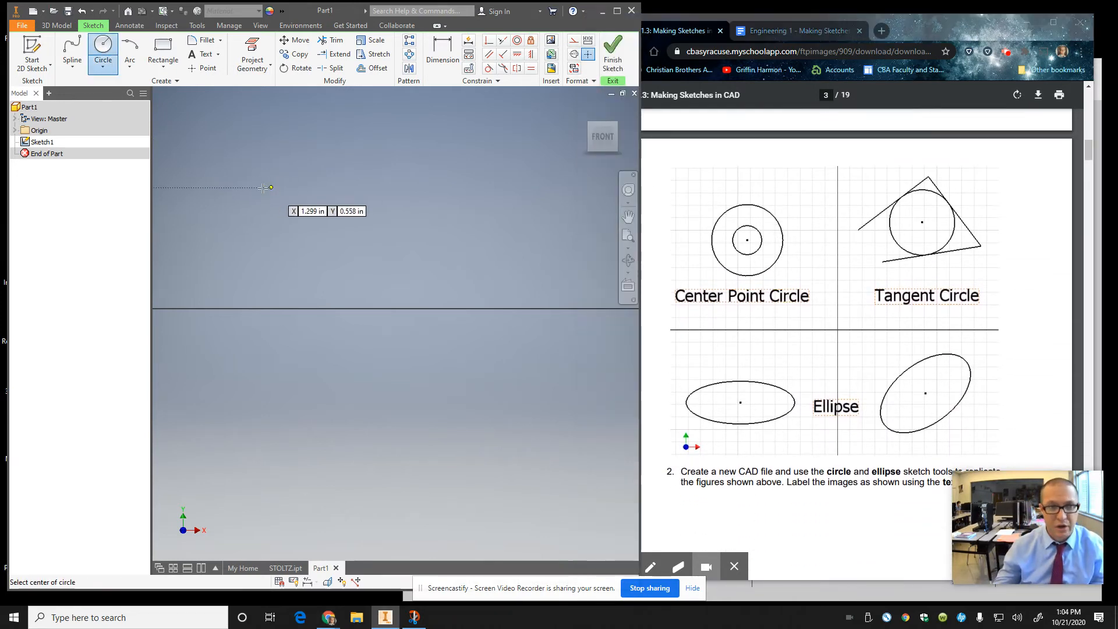